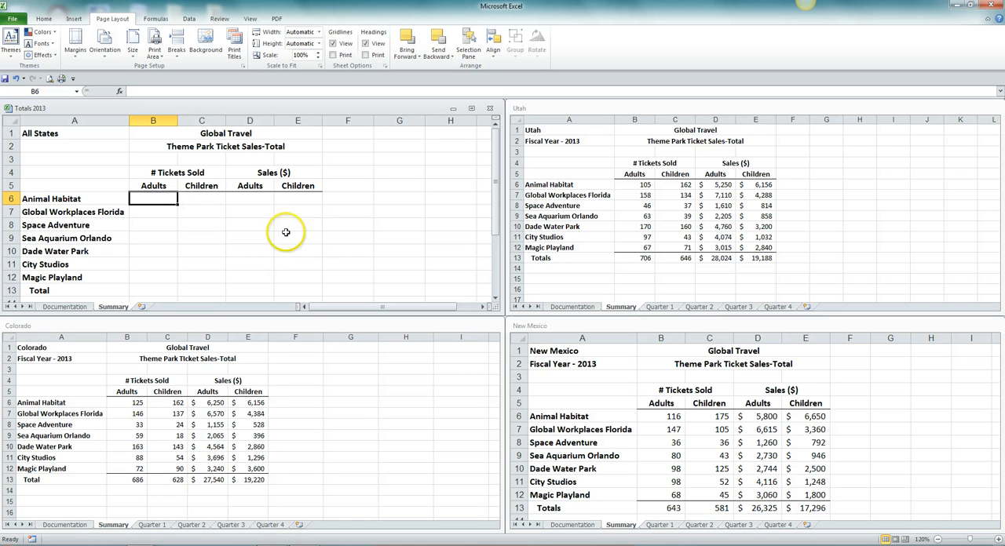
In Totals 2013, enter a B6 formula adding cell B6 from the Summary sheets of the New Mexico, Colorado and Utah workbooks.
text(=)
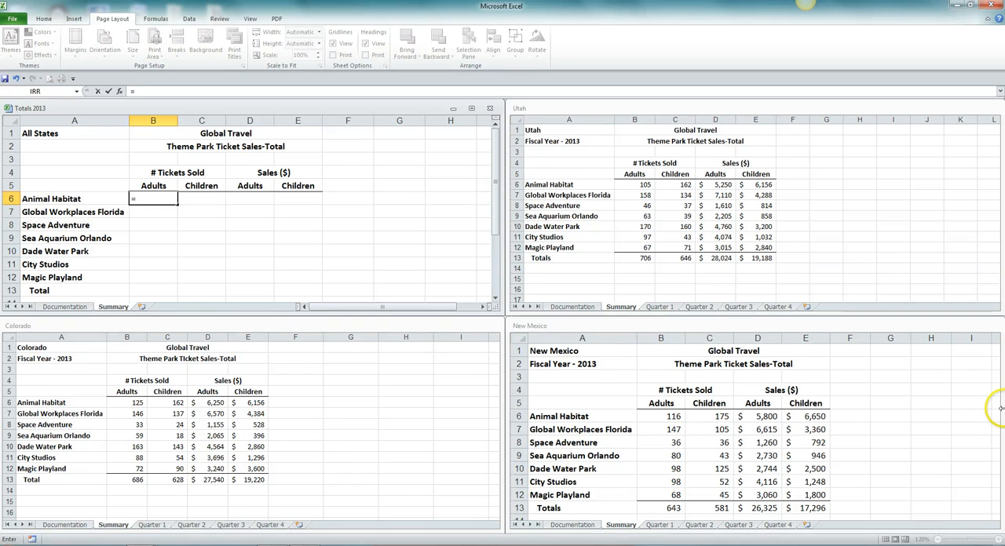
click(884, 374)
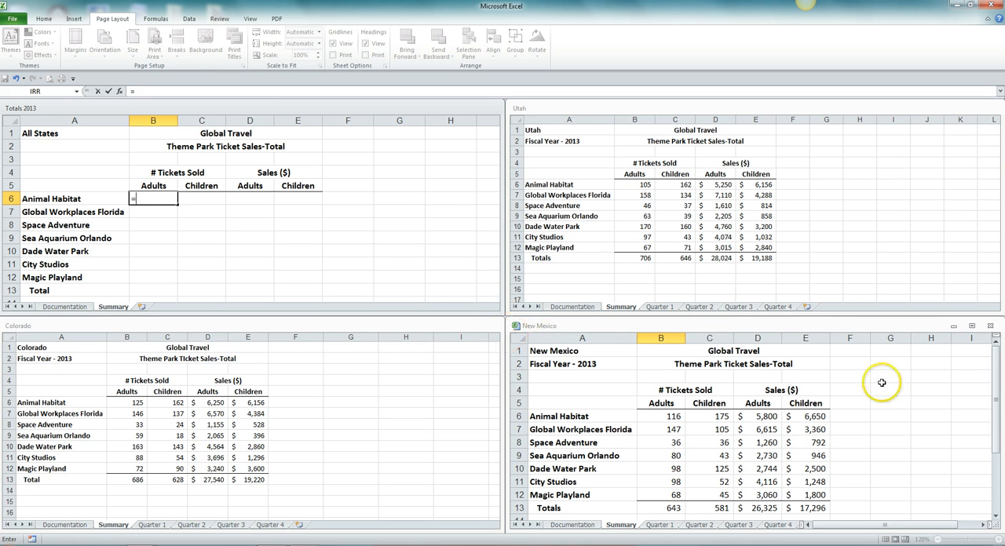
click(881, 382)
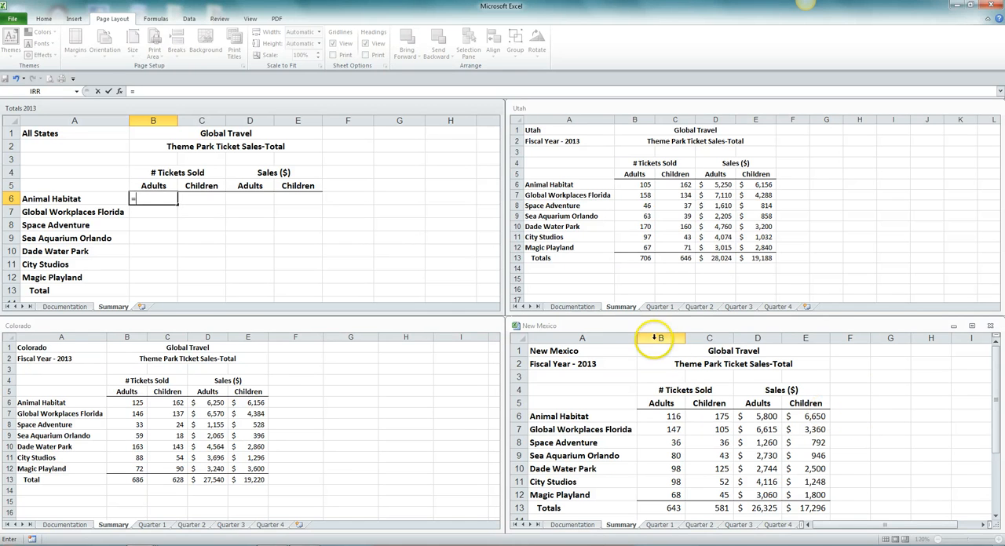
click(664, 417)
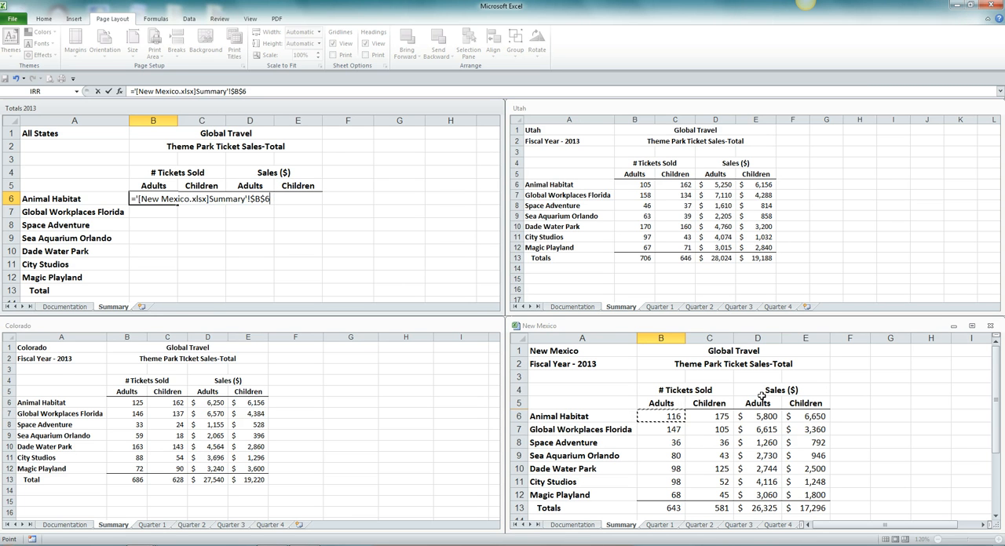
text(+)
click(751, 496)
click(287, 357)
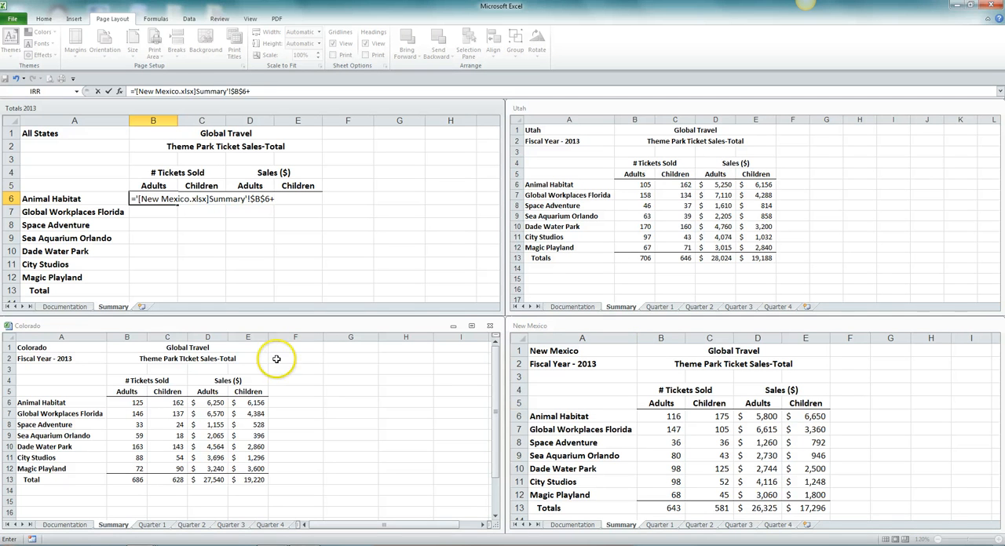
click(133, 401)
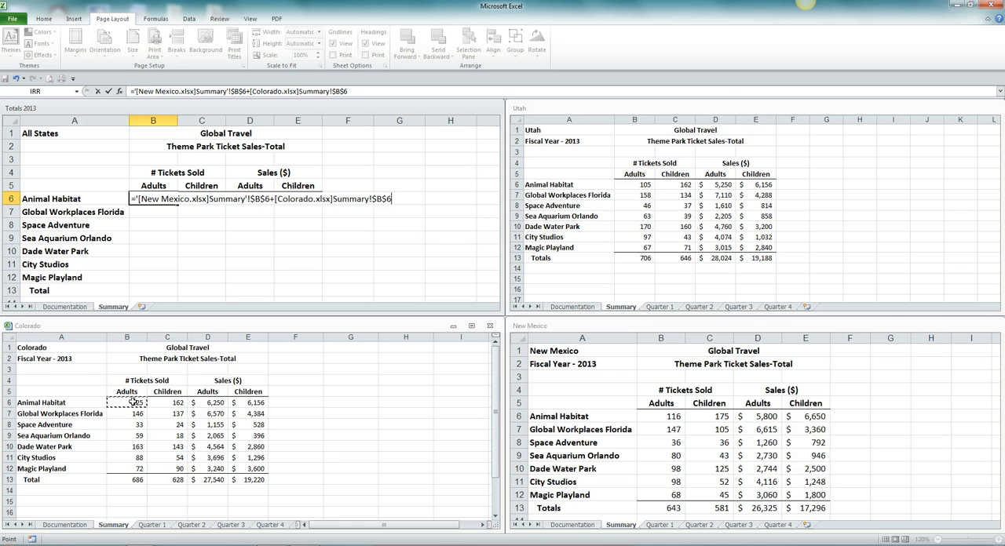
text(+)
click(860, 144)
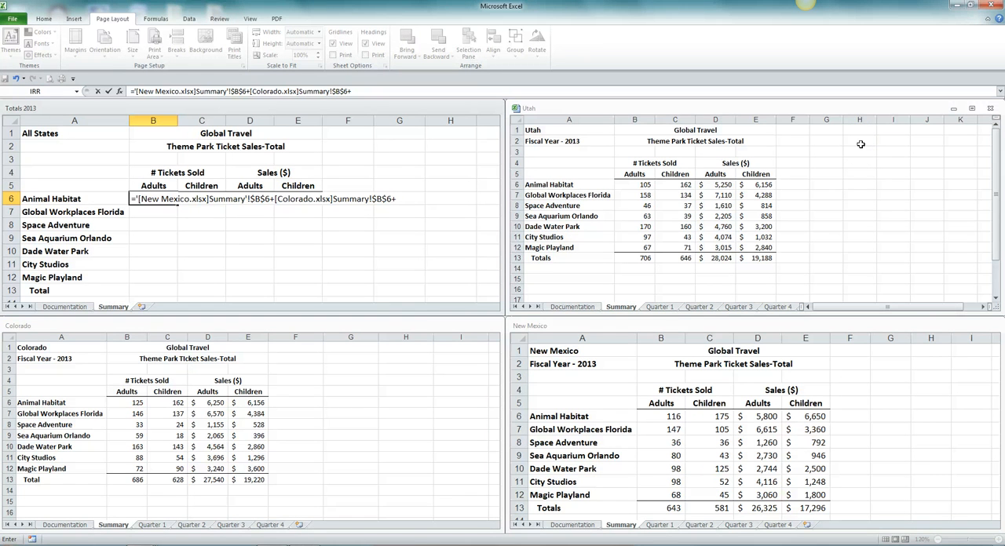
click(642, 184)
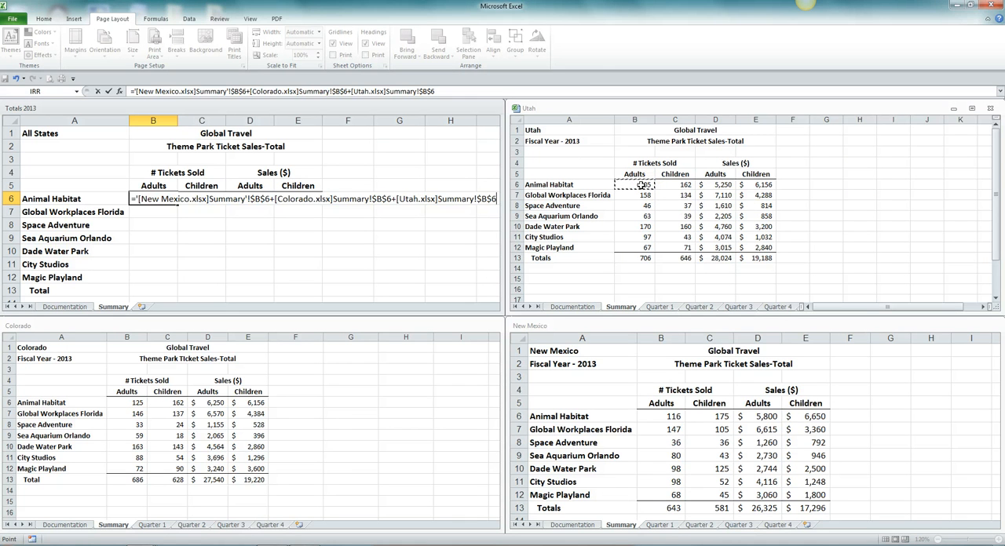
key(Return)
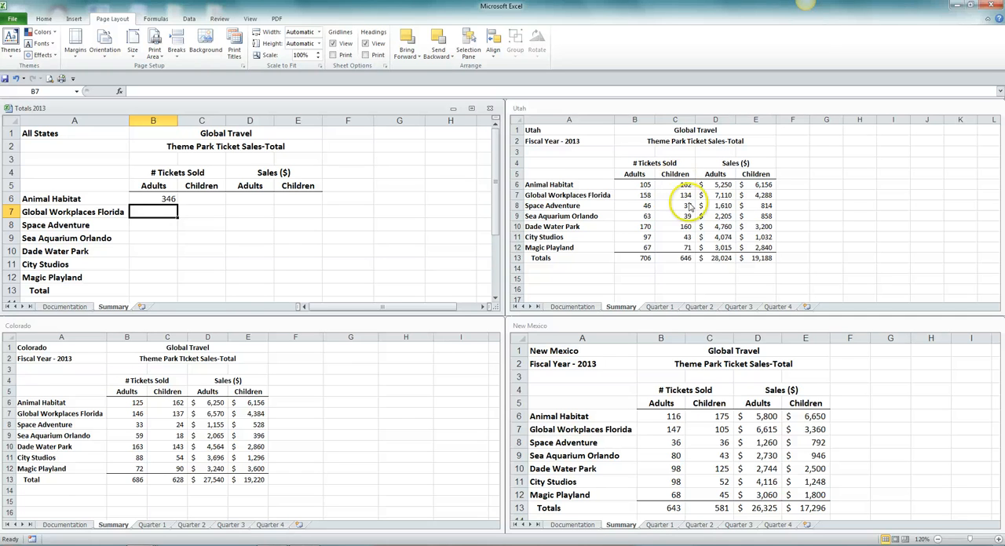
click(167, 200)
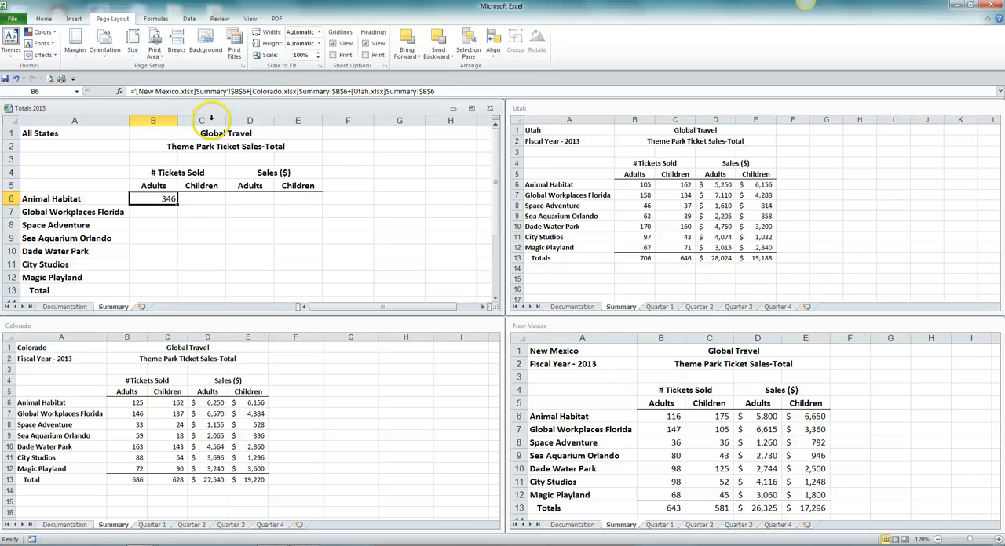
In Totals 2013, enter a C6 formula adding Summary cell C6 from the New Mexico, Colorado and Utah workbooks.
click(201, 197)
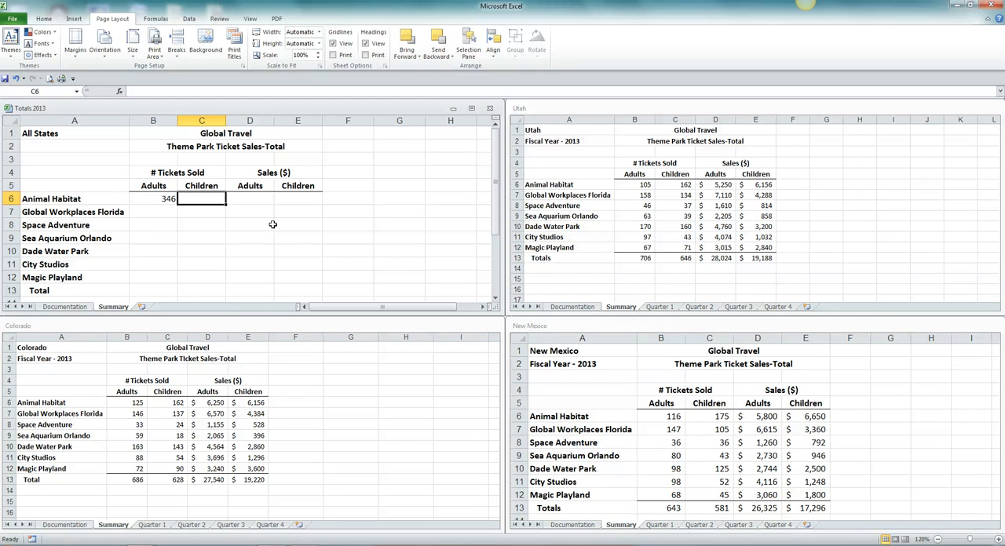
text(=)
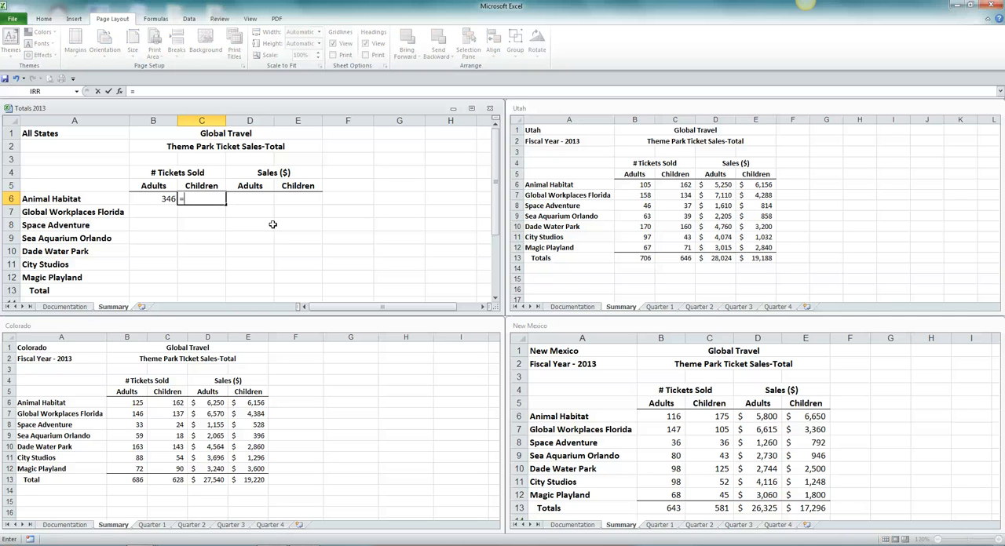
click(850, 355)
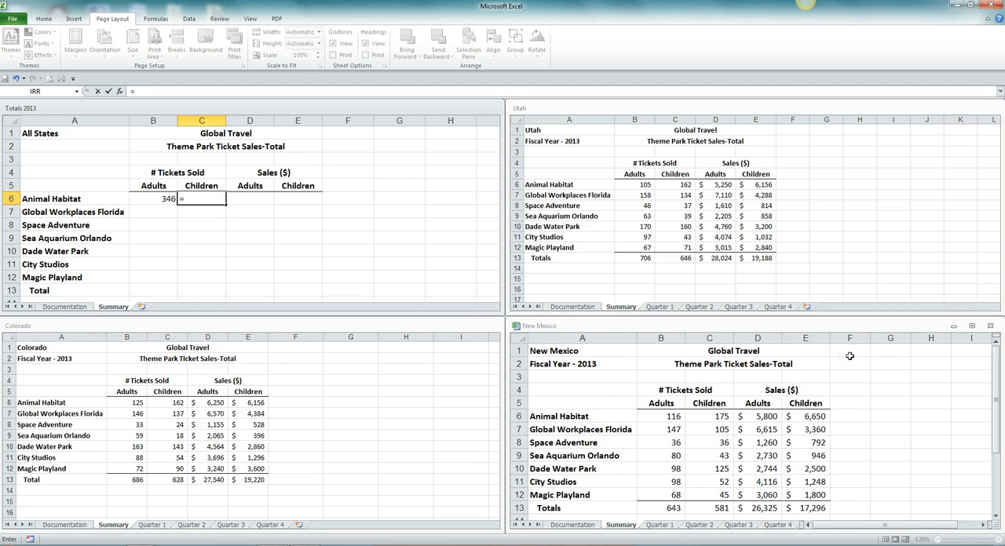
click(712, 416)
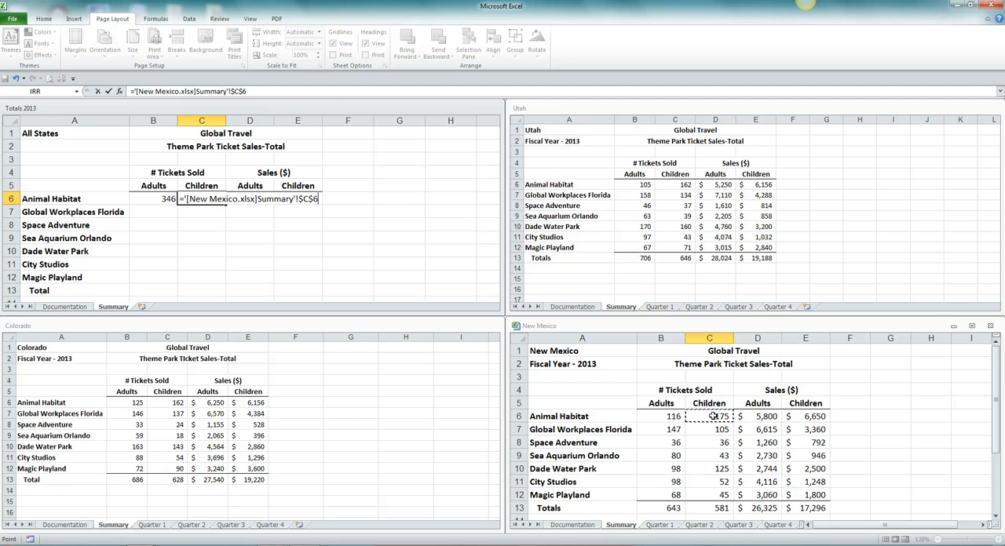
text(+)
click(305, 387)
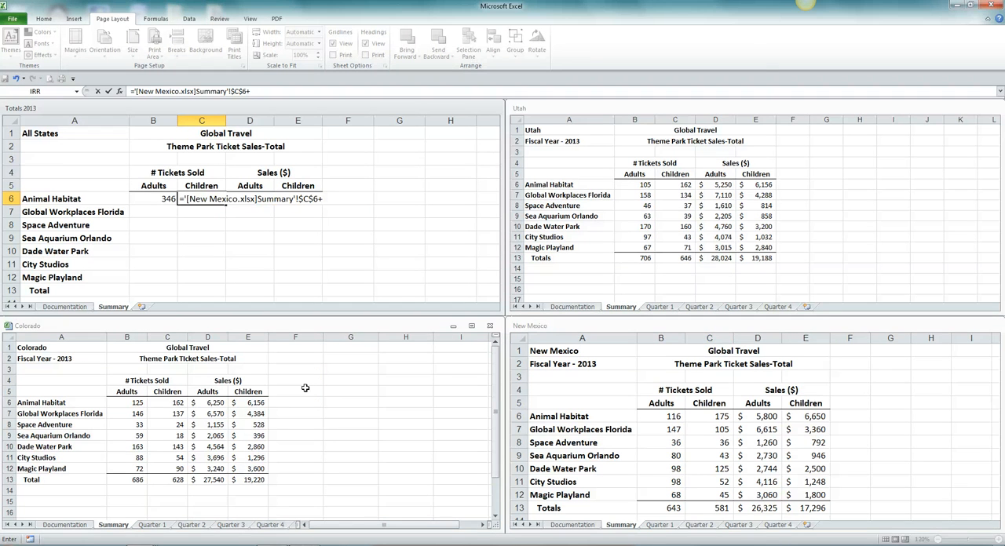
click(167, 403)
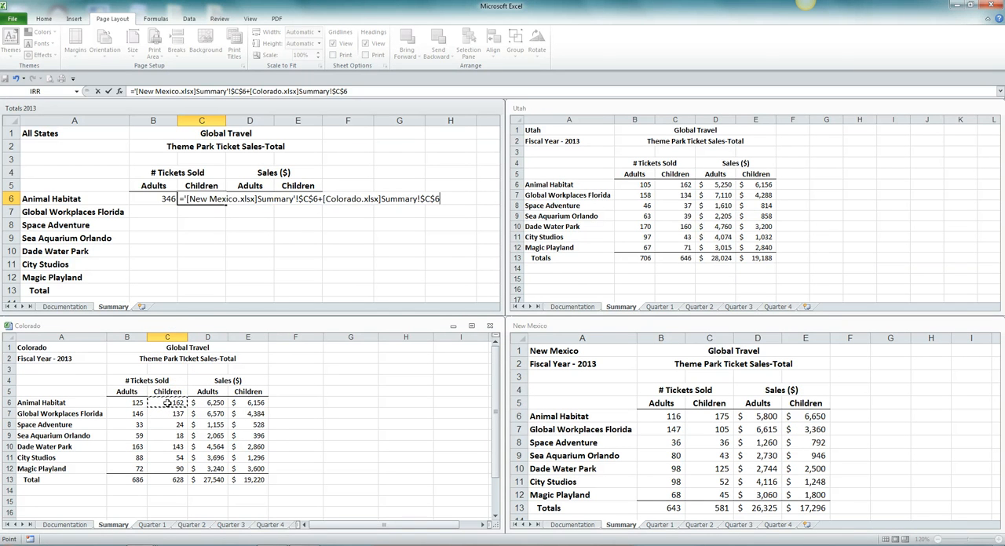
text(+)
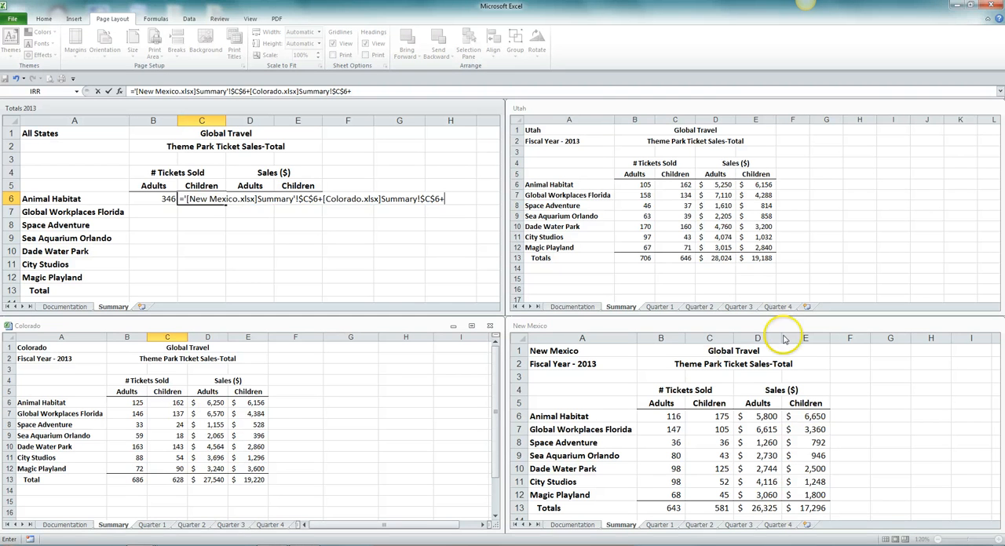
click(799, 155)
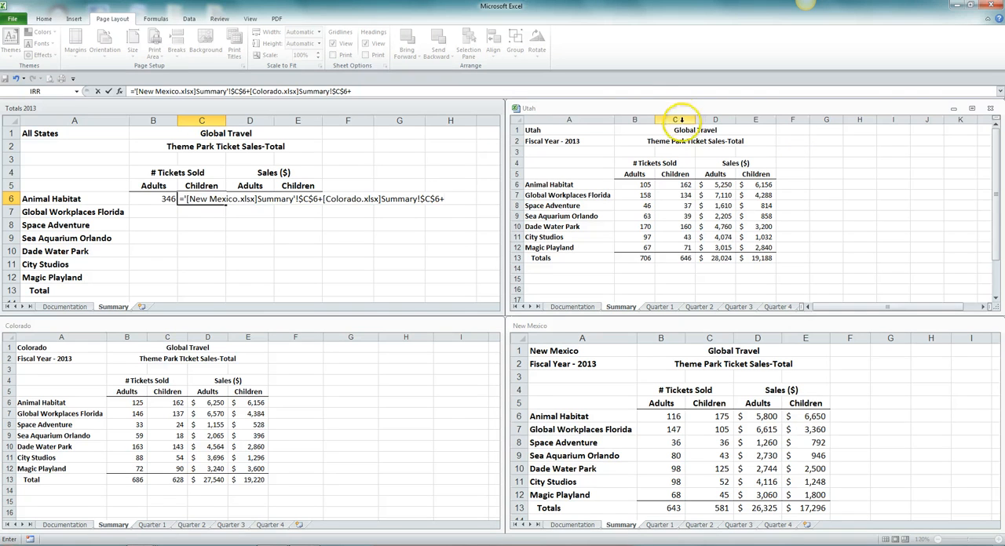
click(672, 184)
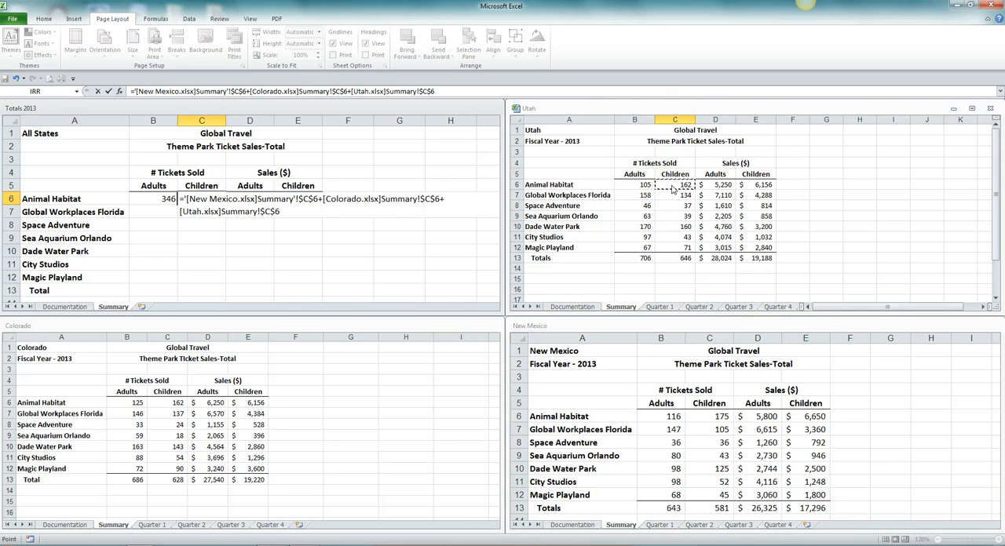
key(Return)
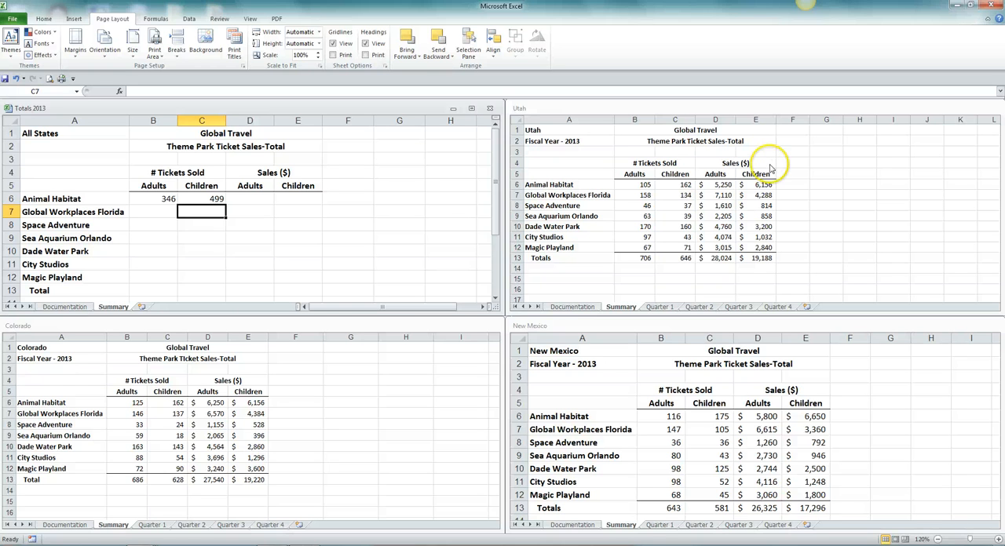
click(187, 200)
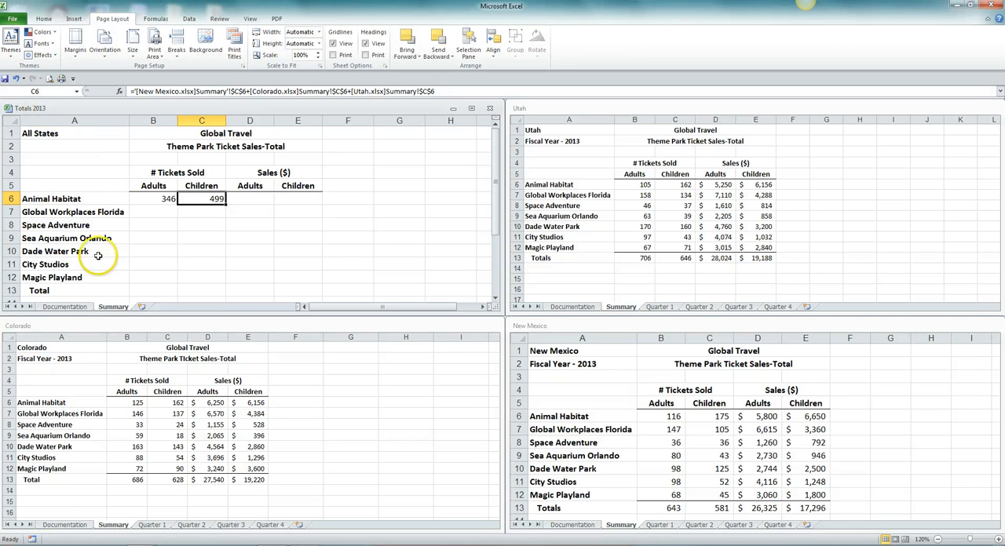
In Totals 2013, enter a D6 formula adding Summary cell D6 from the New Mexico, Colorado and Utah workbooks.
click(258, 199)
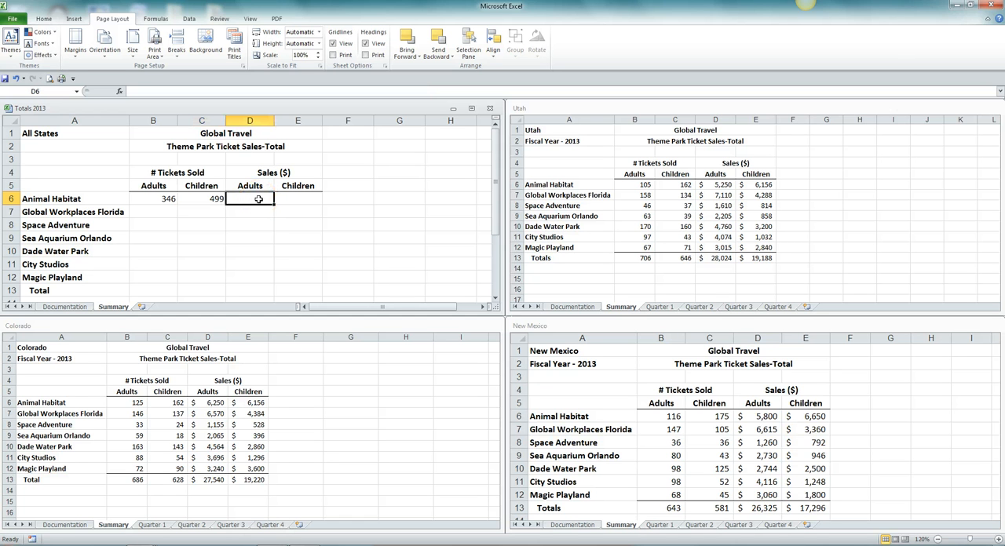
text(=)
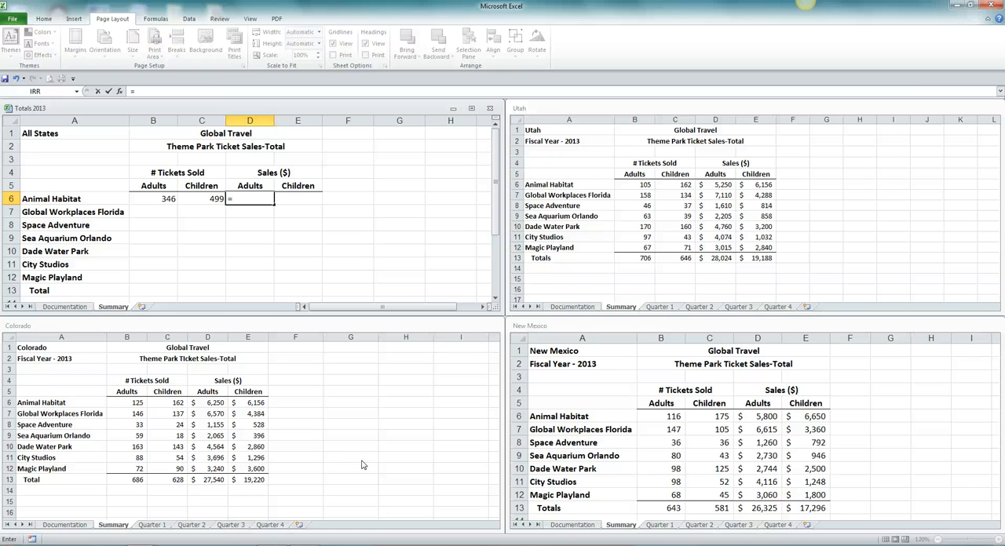
click(930, 416)
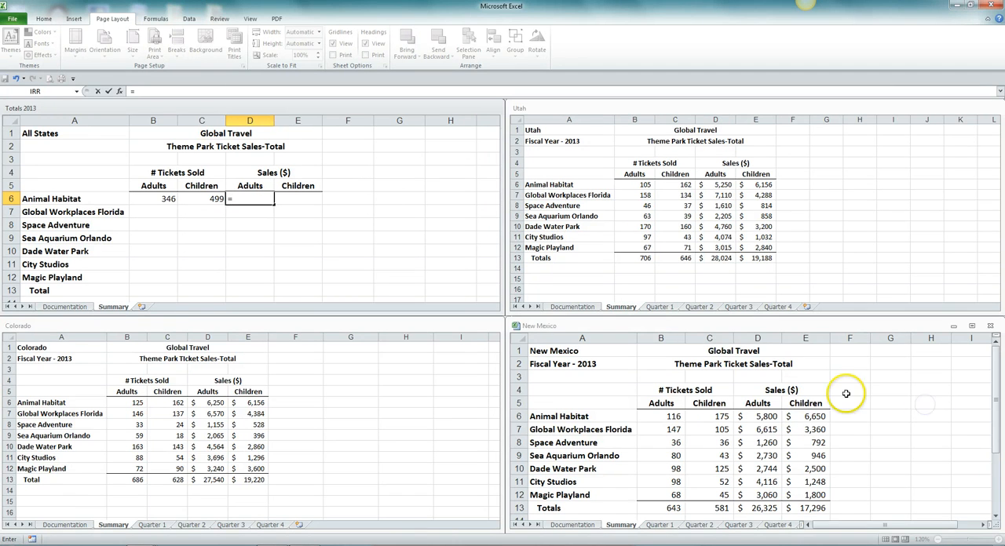
click(768, 416)
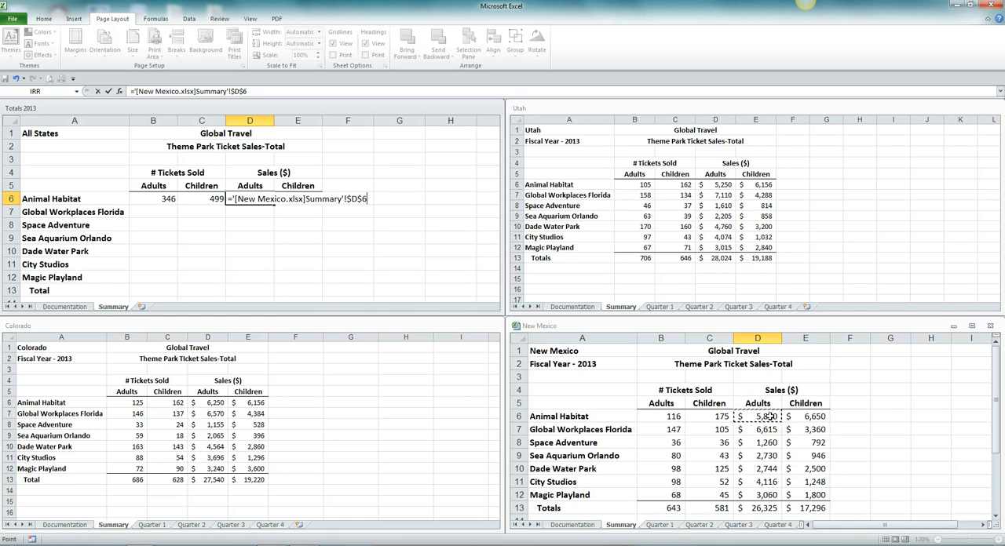
text(+)
click(360, 409)
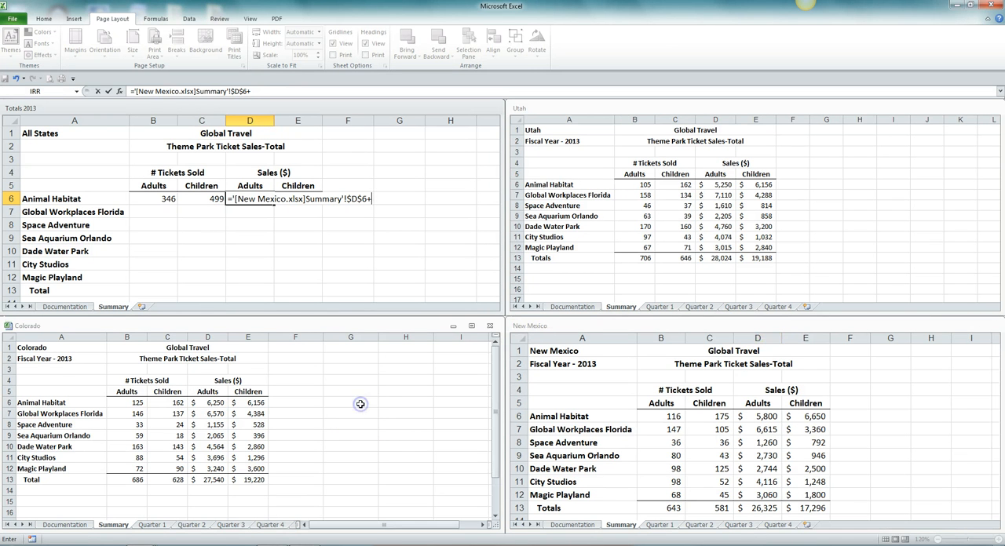
click(207, 403)
text(+)
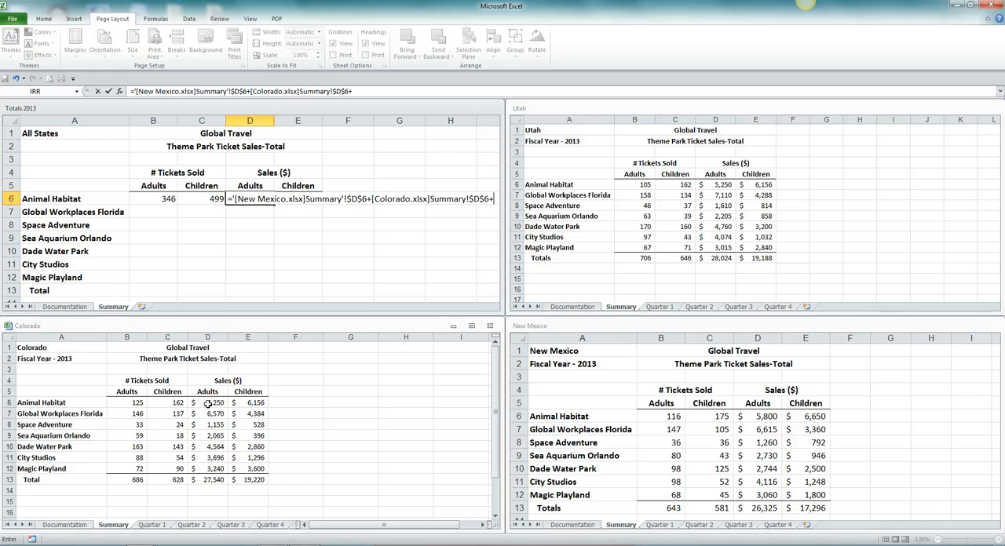
click(835, 193)
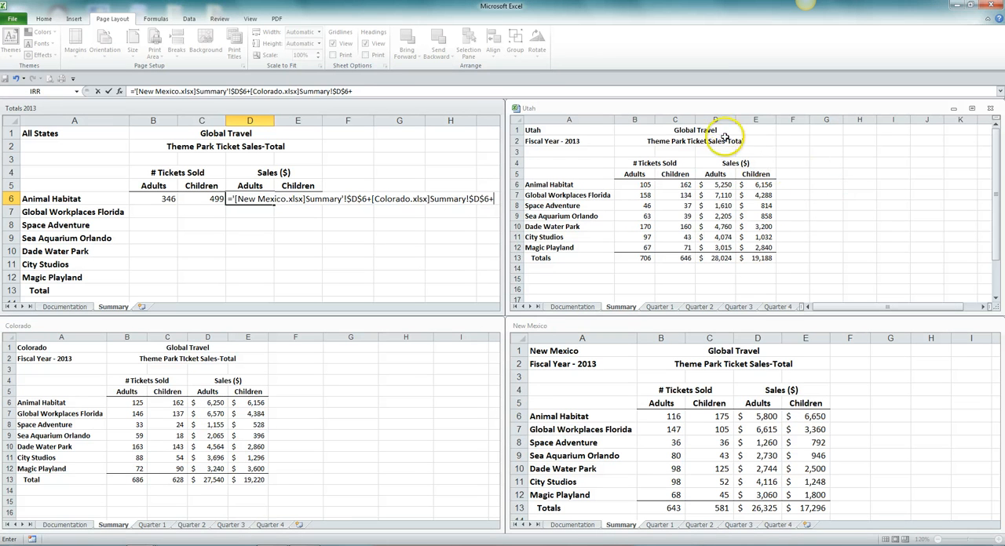
click(719, 183)
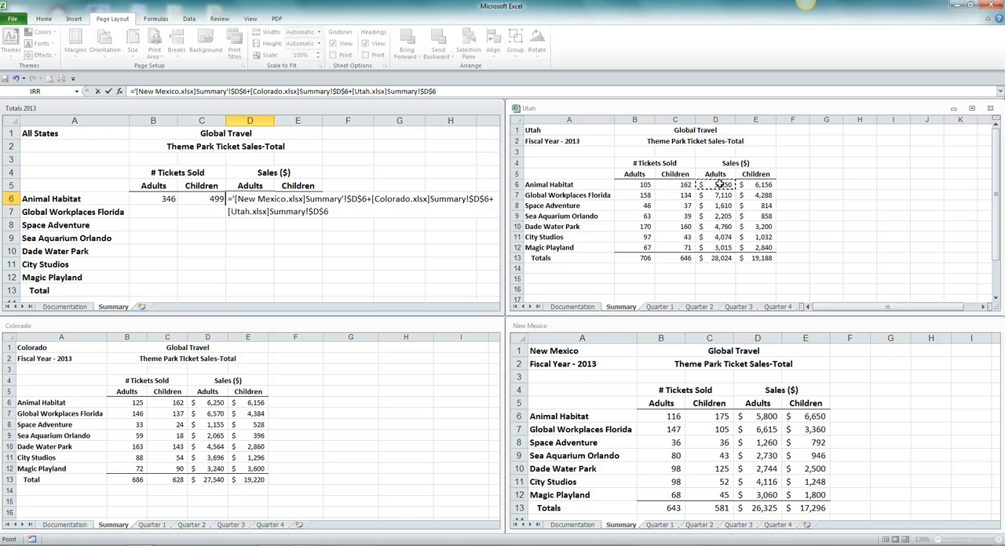
key(Return)
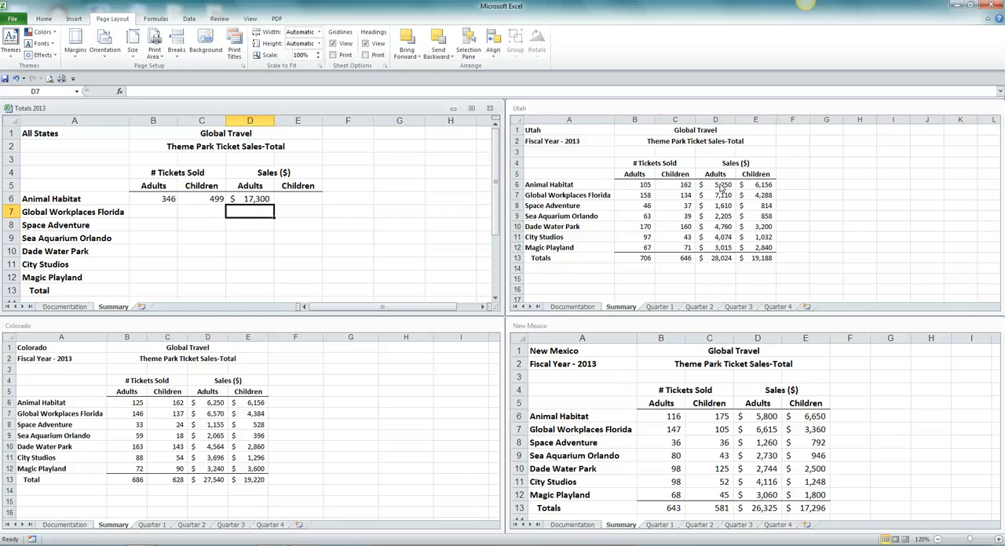
click(247, 199)
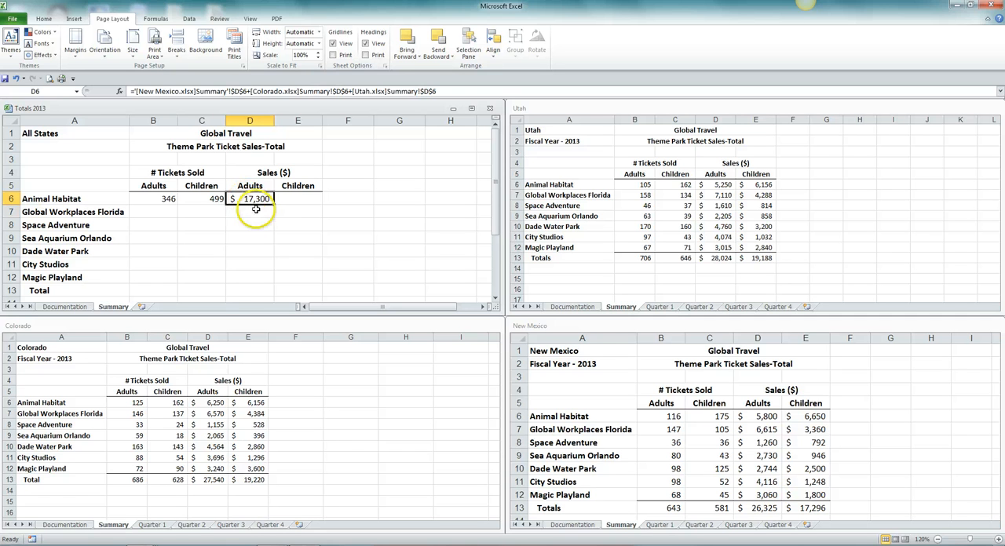
In Totals 2013, enter an E6 formula adding Summary cell E6 from the New Mexico, Colorado and Utah workbooks.
click(285, 200)
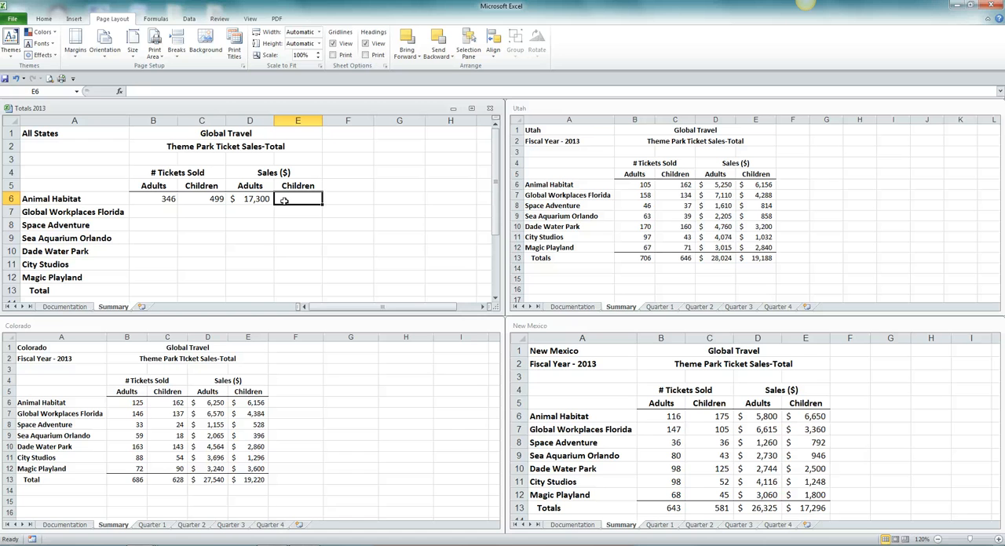
text(=)
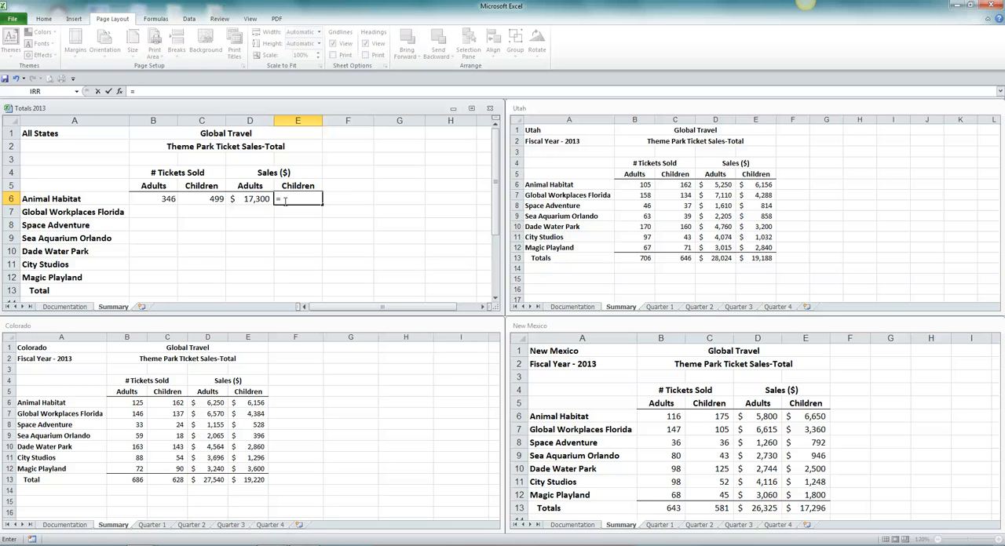
click(895, 376)
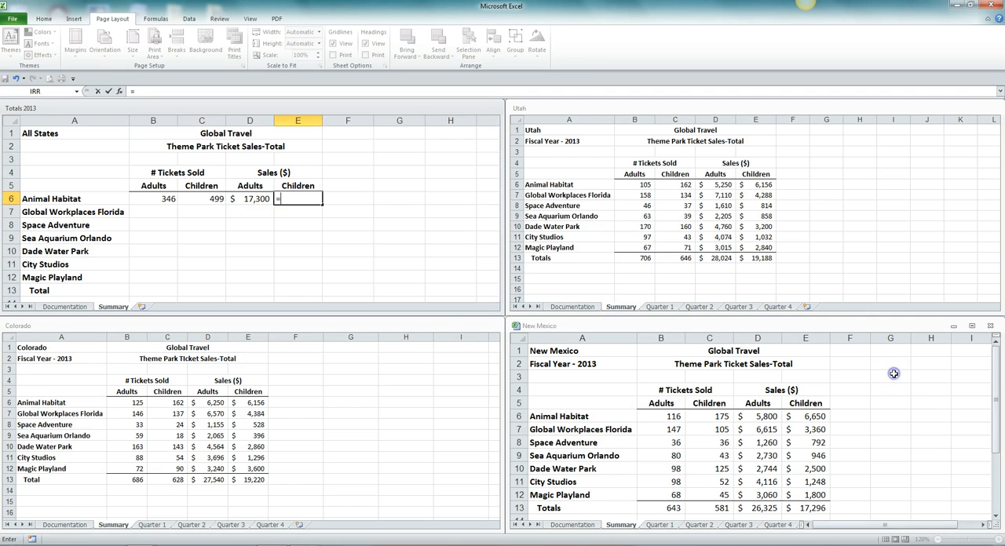
click(819, 416)
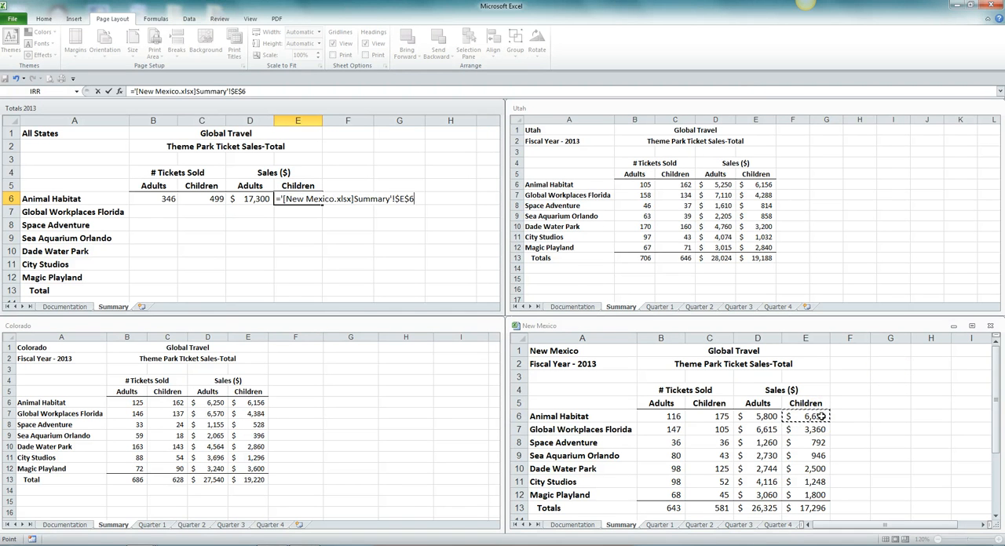
text(+)
click(365, 402)
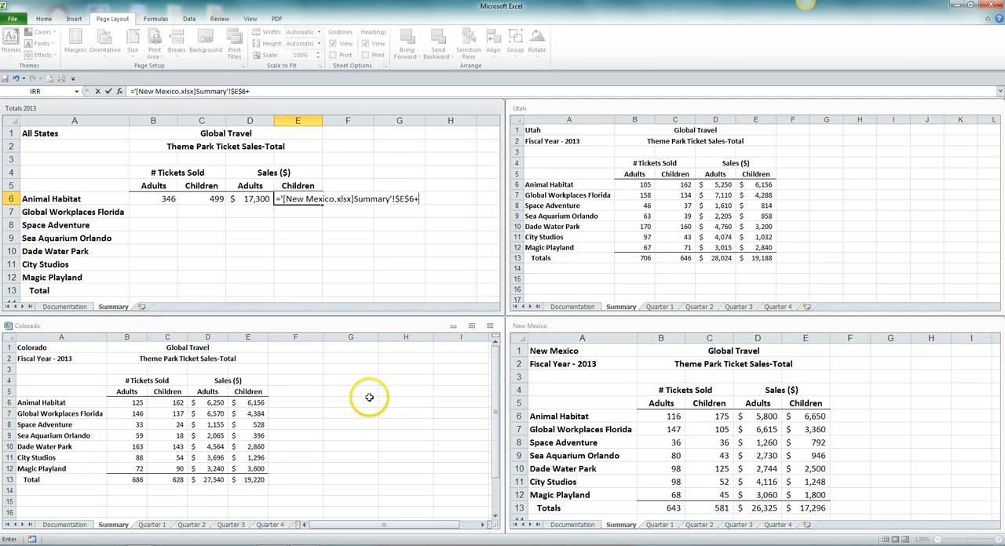
click(249, 403)
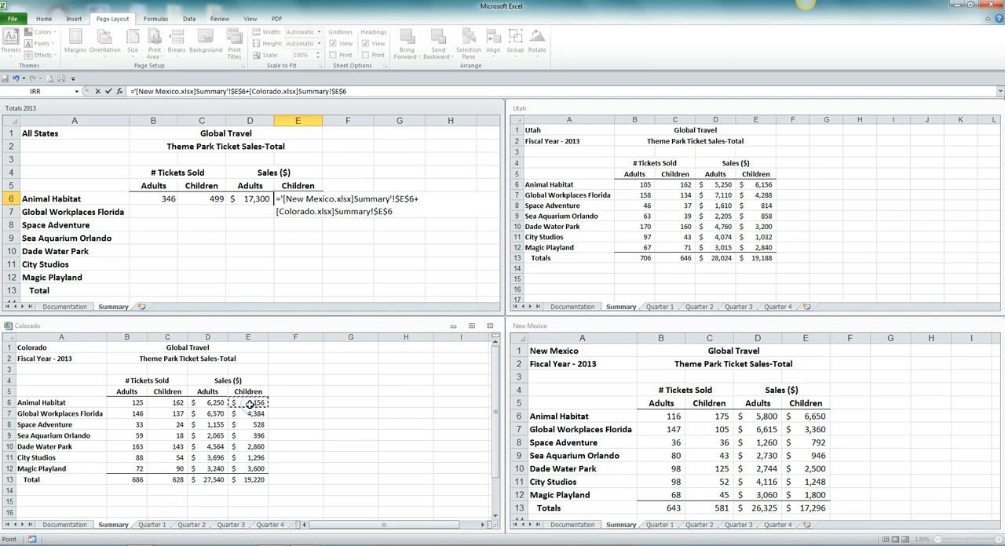
text(+)
click(812, 176)
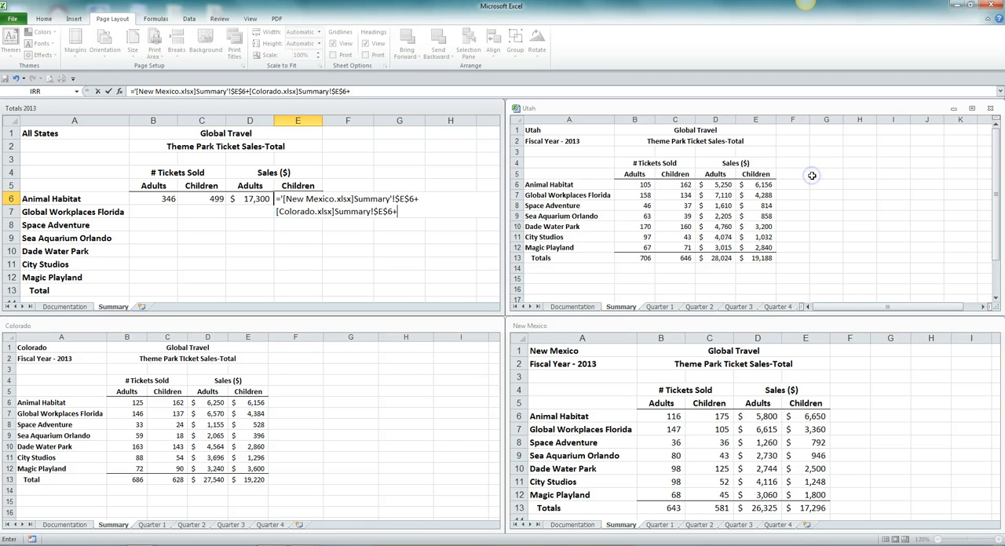
click(768, 185)
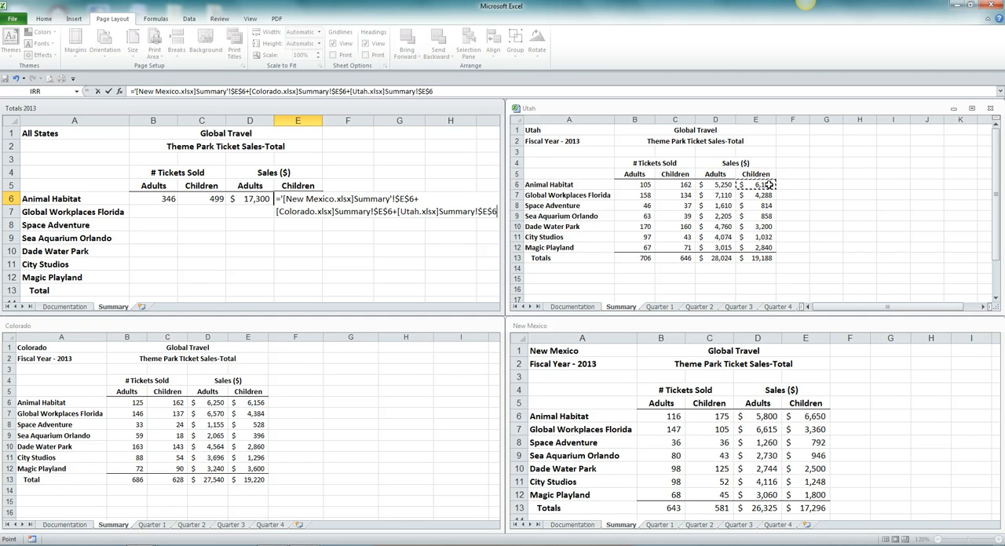
key(Return)
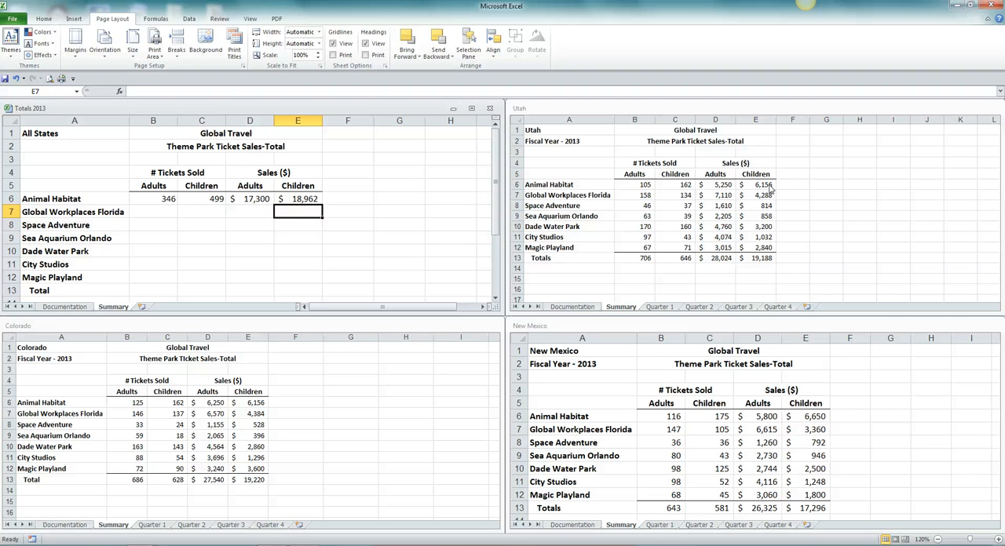
click(304, 200)
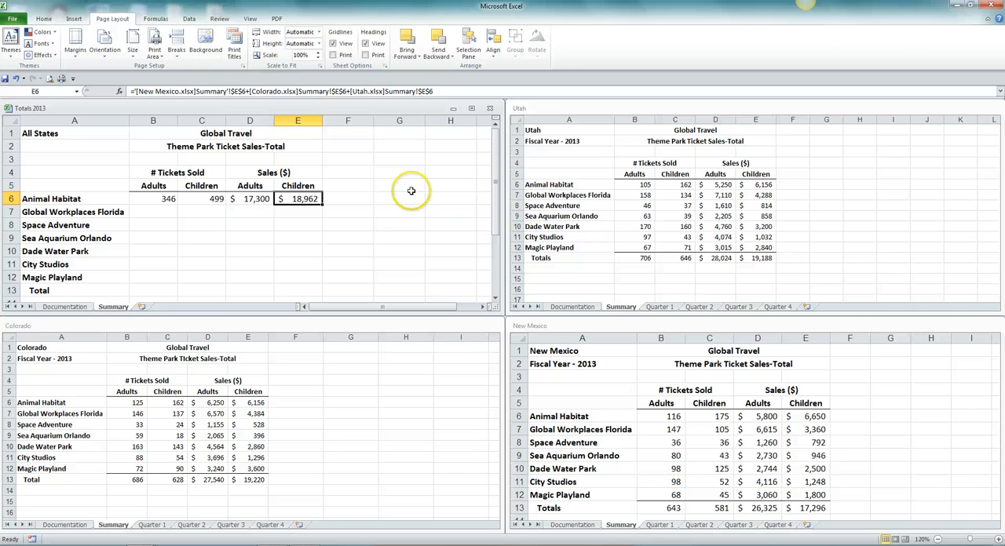
Maximize the Totals 2013 window and change all three external references in the B6 formula to the mixed reference $B6.
click(471, 109)
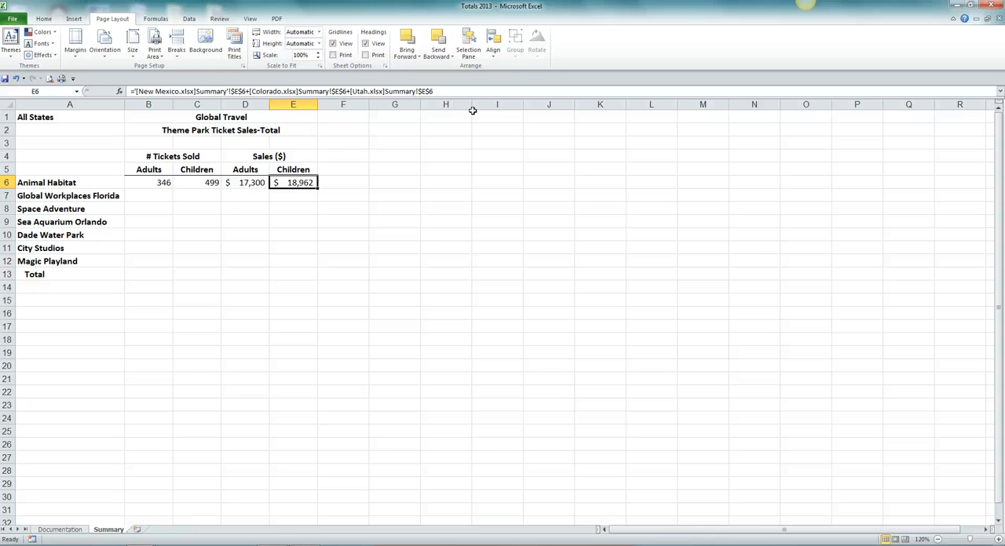
click(168, 182)
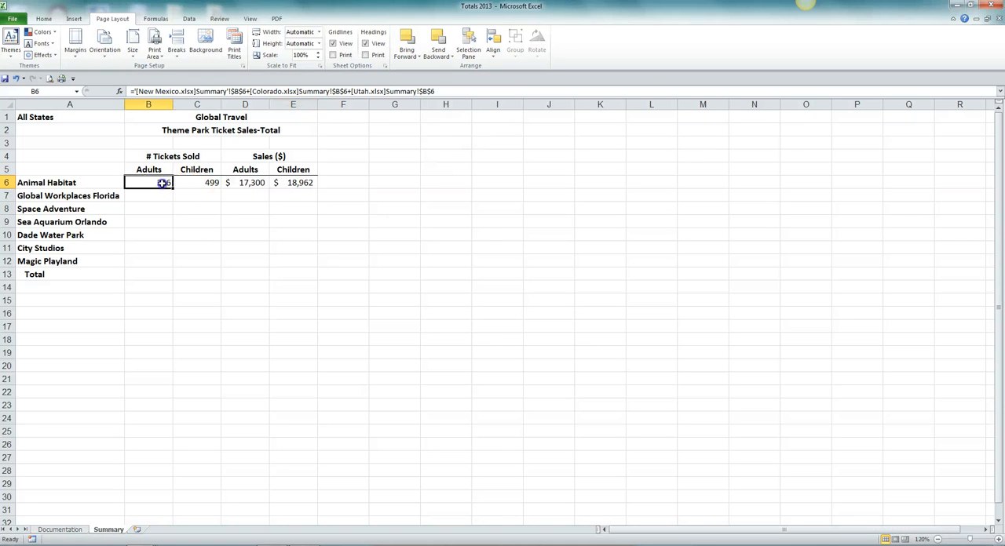
double_click(163, 183)
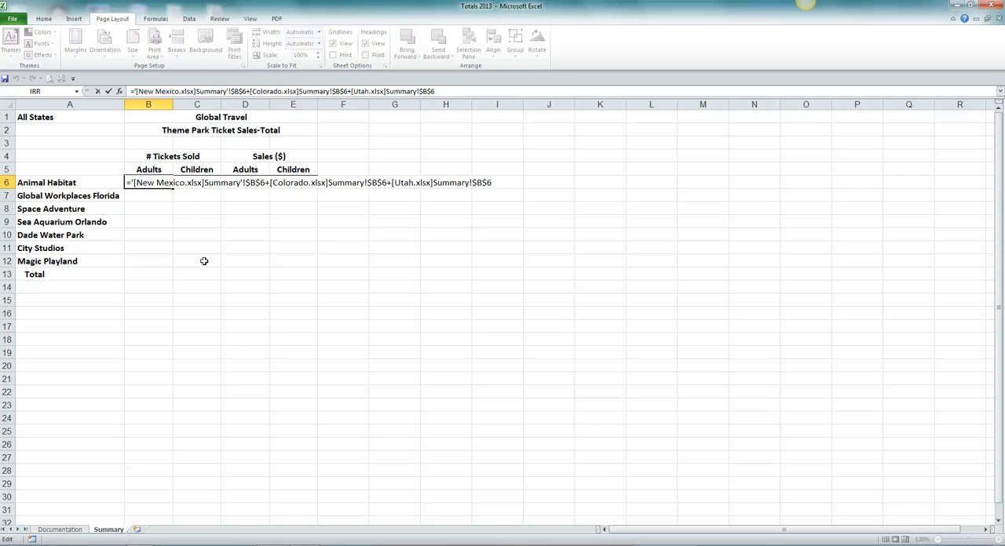
click(256, 183)
click(257, 204)
key(F4)
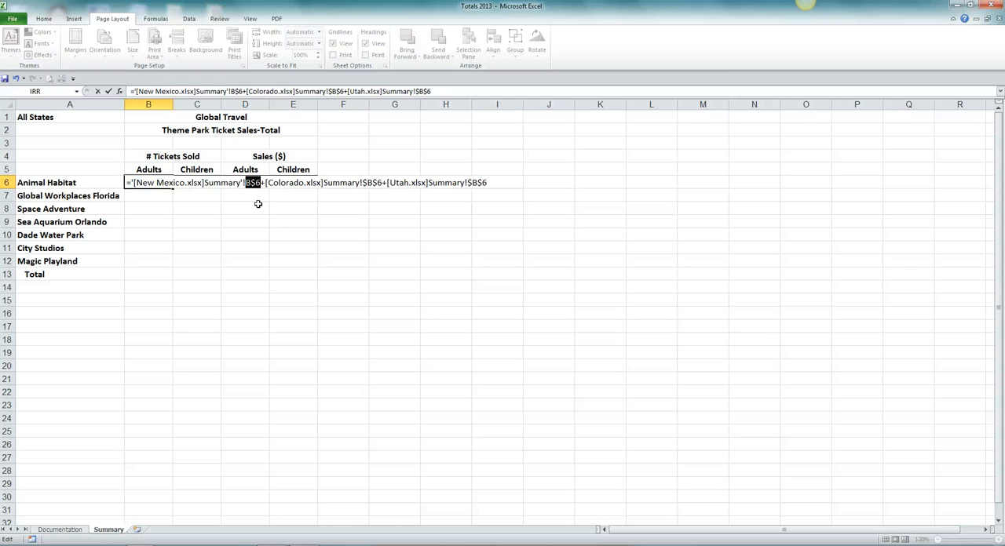
key(F4)
click(372, 182)
key(F4)
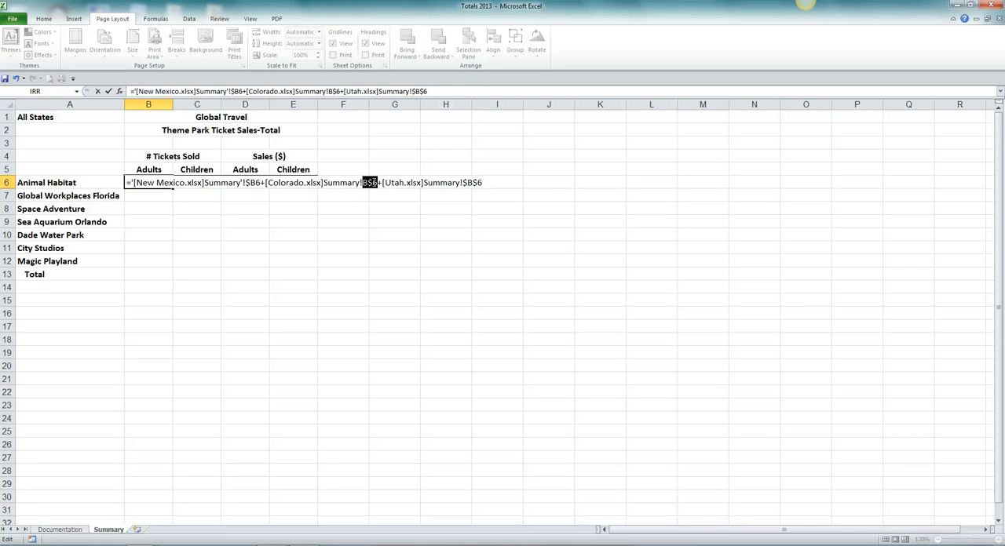
key(F4)
click(466, 183)
key(F4)
key(F4)
key(Return)
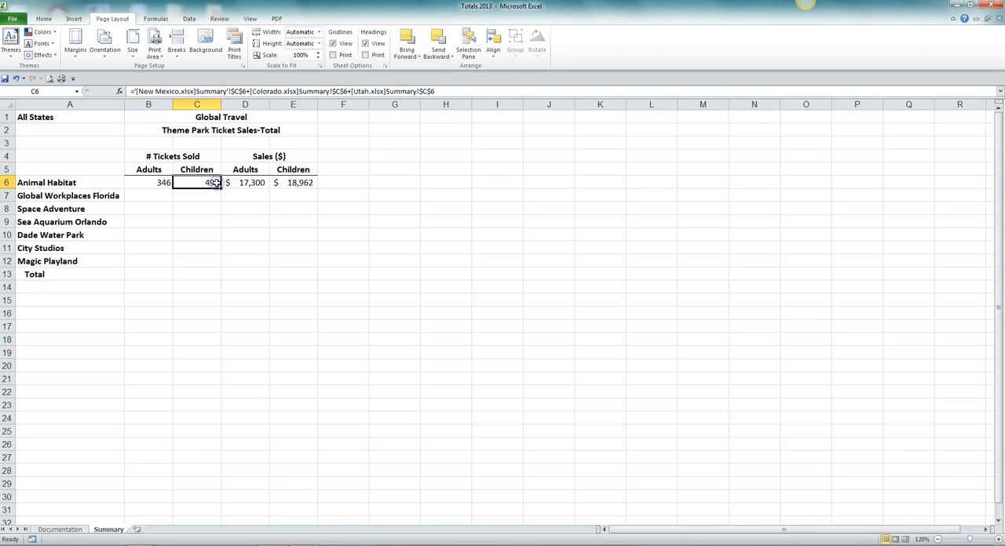
Change the New Mexico, Colorado and Utah references in the C6 formula to the mixed reference $C6.
click(212, 182)
double_click(212, 182)
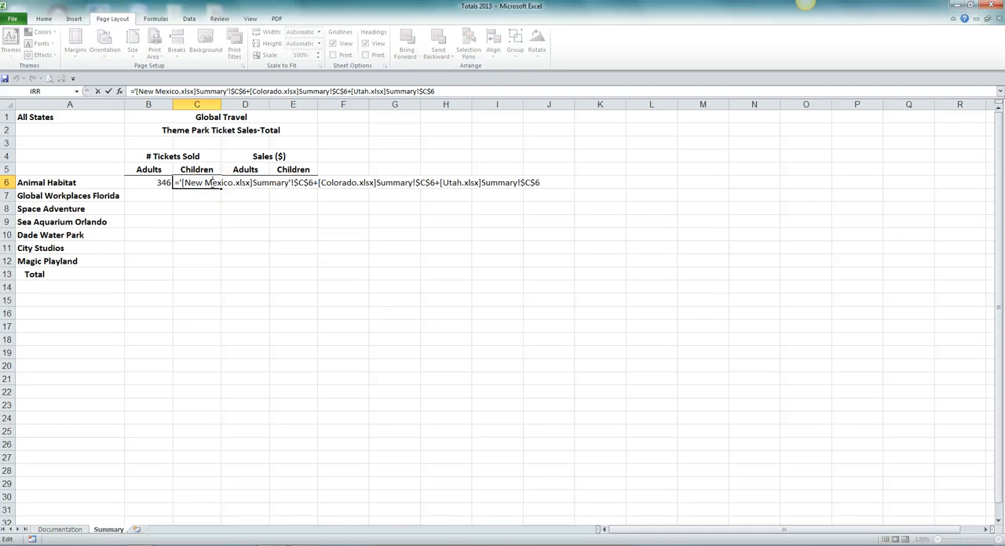
click(305, 183)
key(F4)
key(F4)
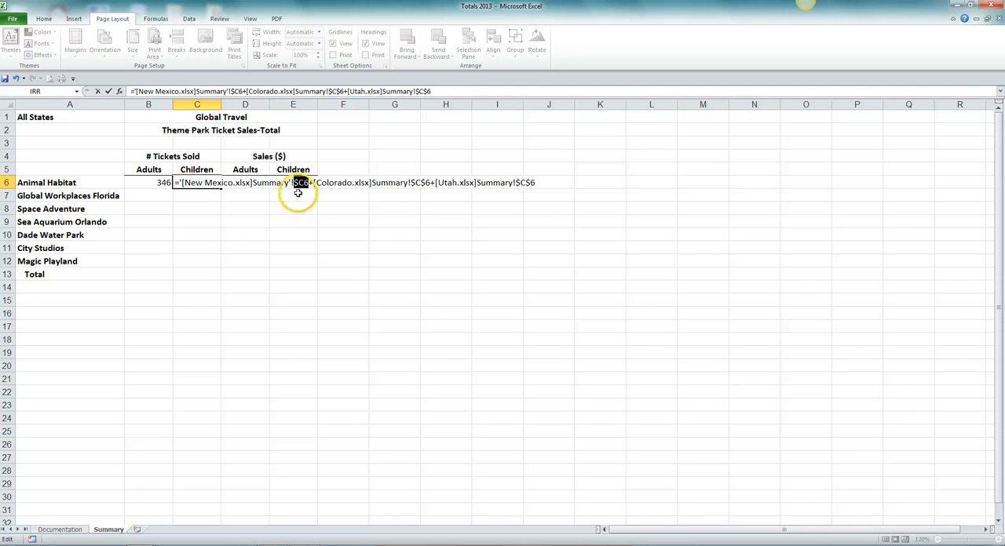
click(424, 182)
key(F4)
key(F4)
click(520, 182)
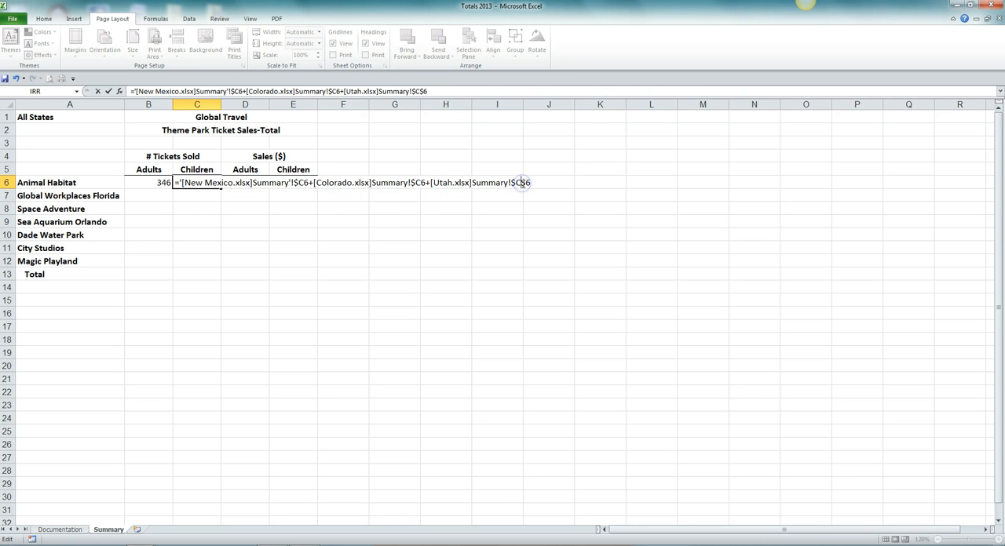
key(F4)
key(F4)
key(Return)
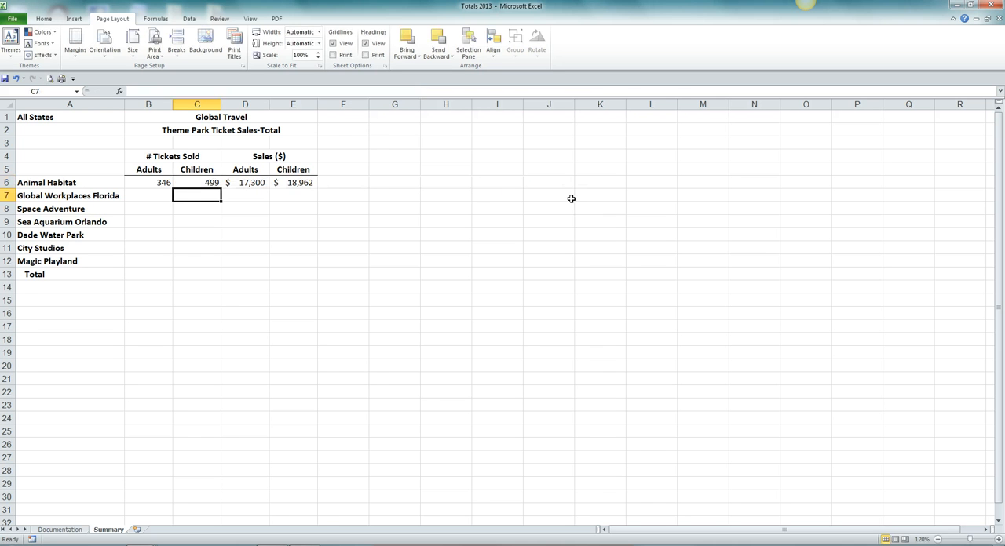
Change the New Mexico, Colorado and Utah references in the D6 formula to the mixed reference $D6.
click(254, 183)
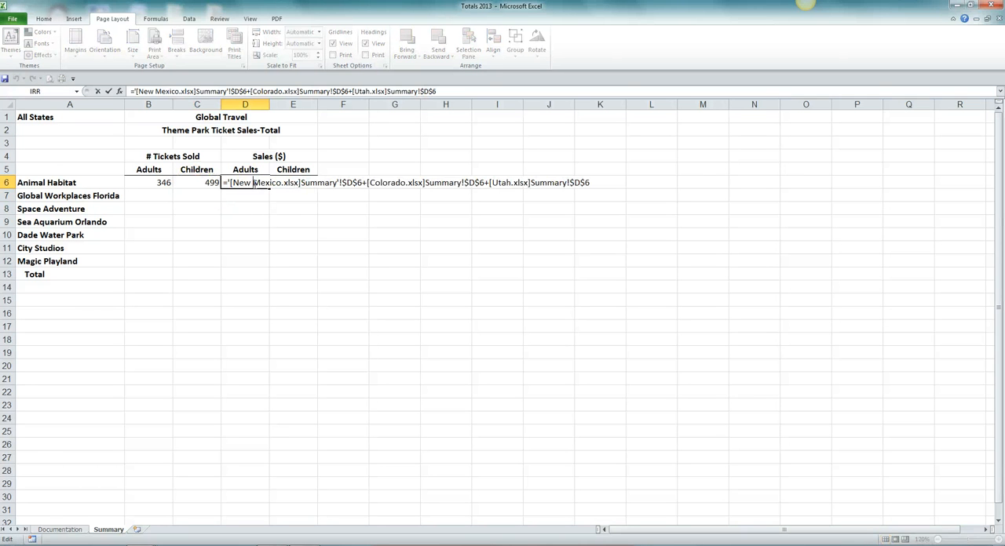
double_click(254, 183)
click(353, 185)
key(F4)
key(F4)
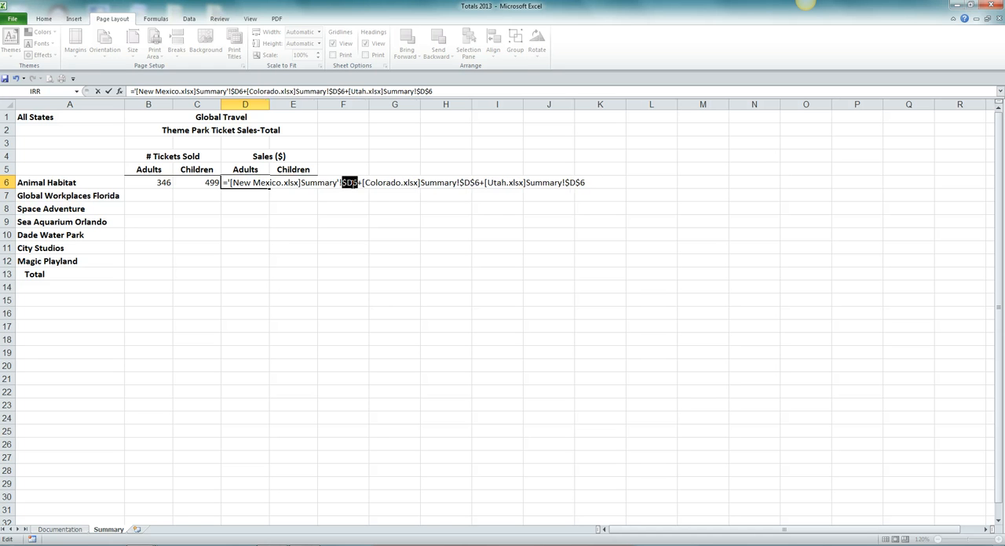
click(468, 185)
key(F4)
key(F4)
click(567, 182)
key(F4)
key(F4)
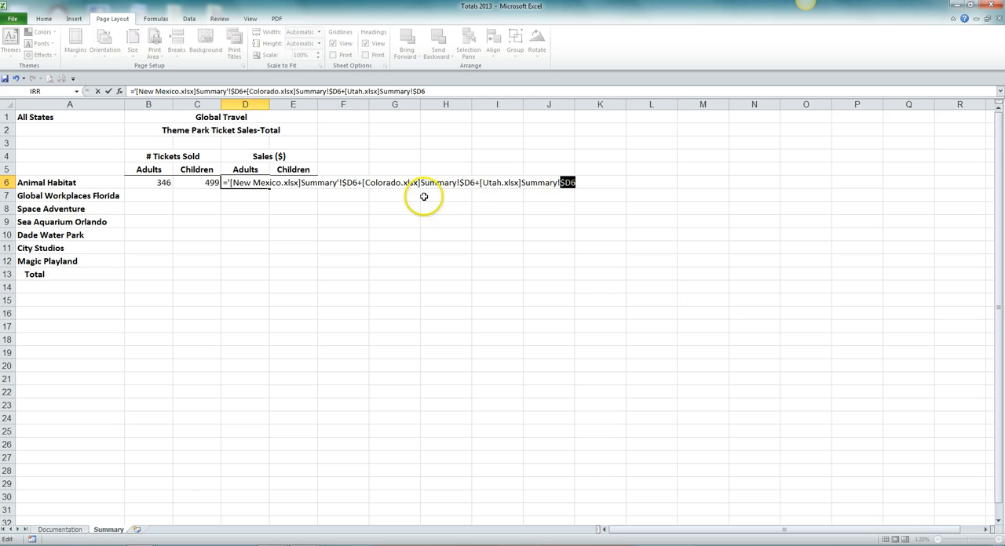
key(Return)
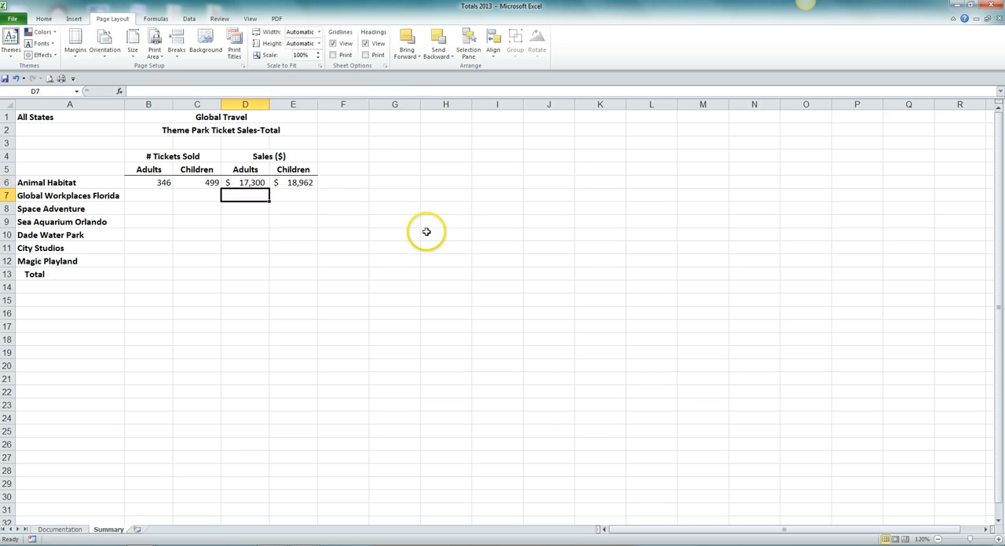
Change the New Mexico, Colorado and Utah references in the E6 formula to the mixed reference $E6.
double_click(299, 182)
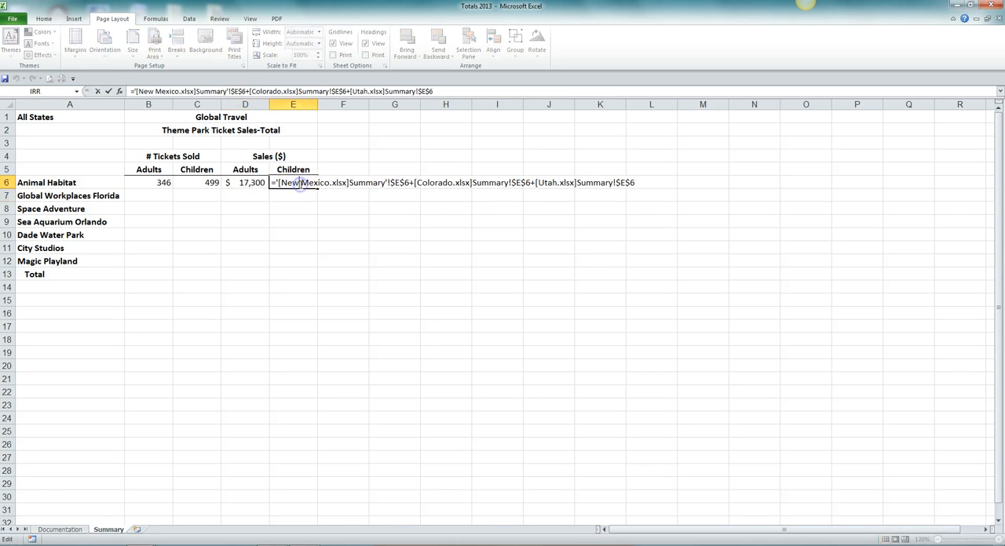
click(398, 182)
key(F4)
key(F4)
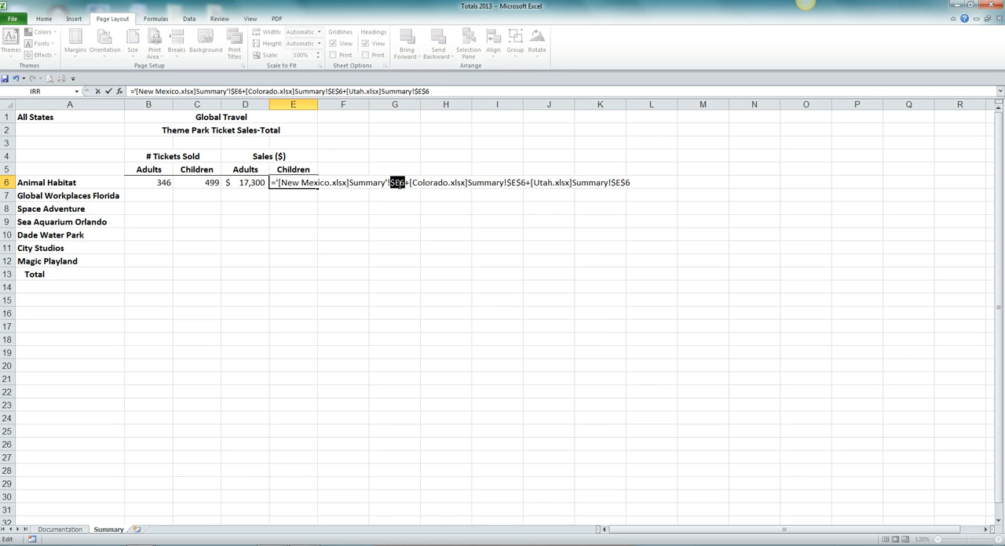
click(517, 182)
key(F4)
key(F4)
click(606, 183)
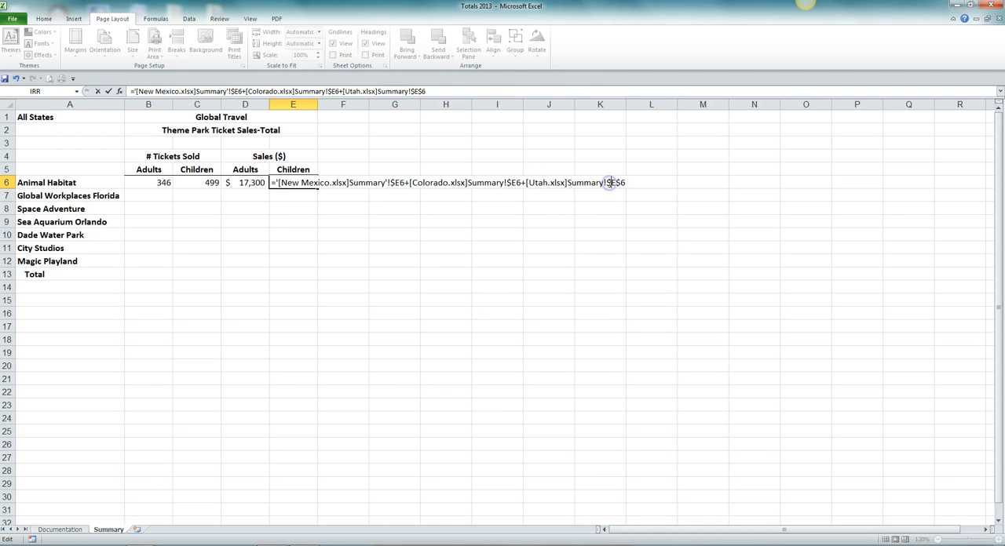
key(F4)
key(F4)
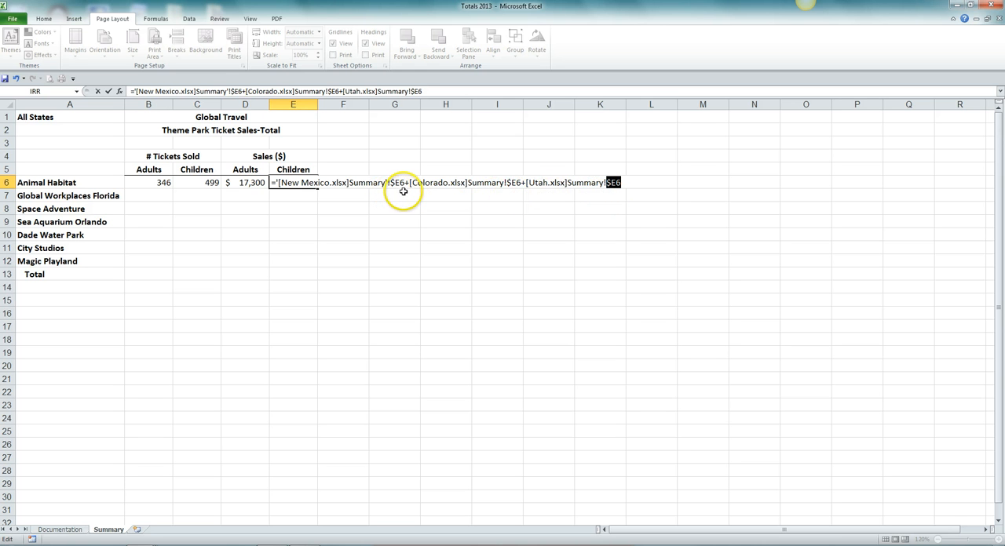
key(Return)
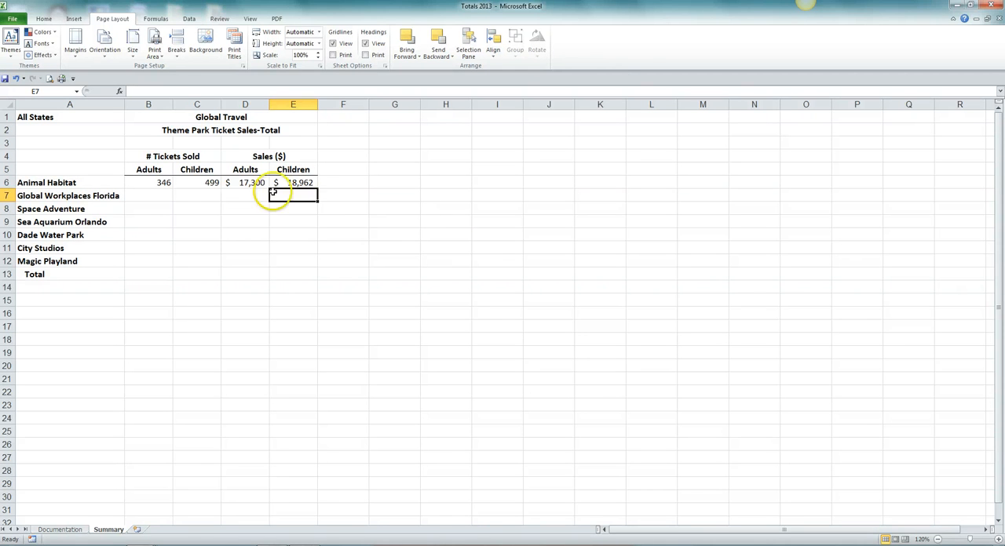
Fill the Animal Habitat formulas in B6:E6 down through row 12, Magic Playland.
drag(146, 182, 290, 182)
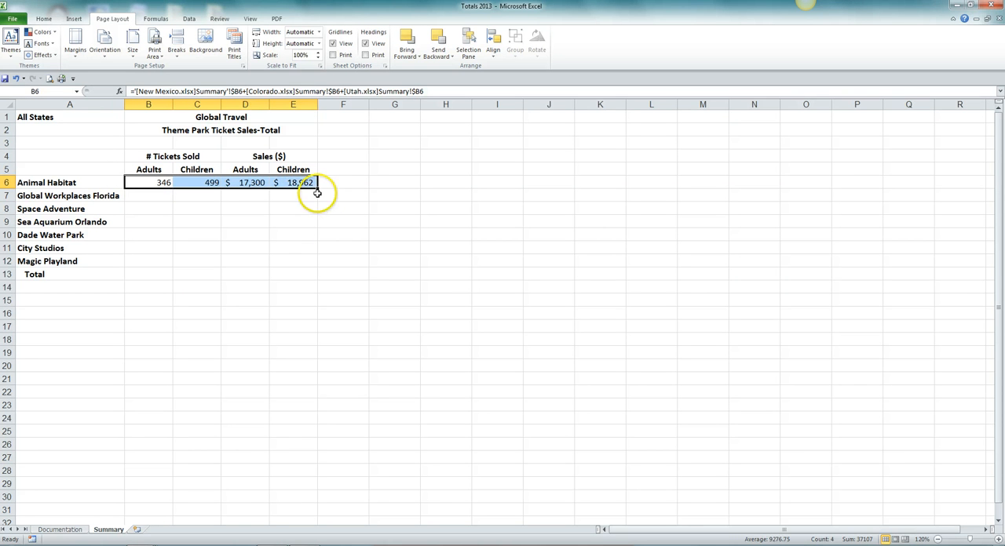
drag(317, 188, 317, 266)
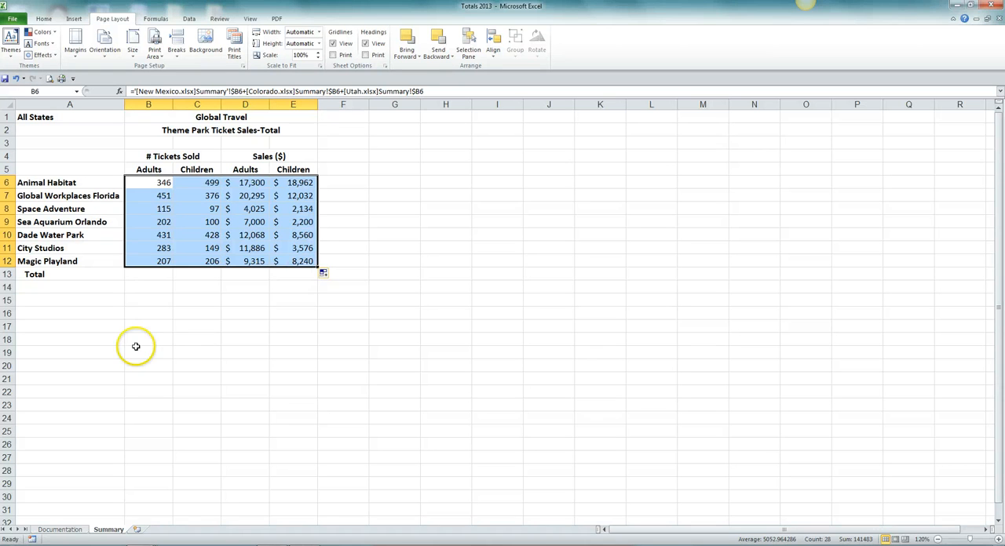
Total the adult tickets sold in B13 with AutoSum, using =SUM(B6:B12).
click(138, 278)
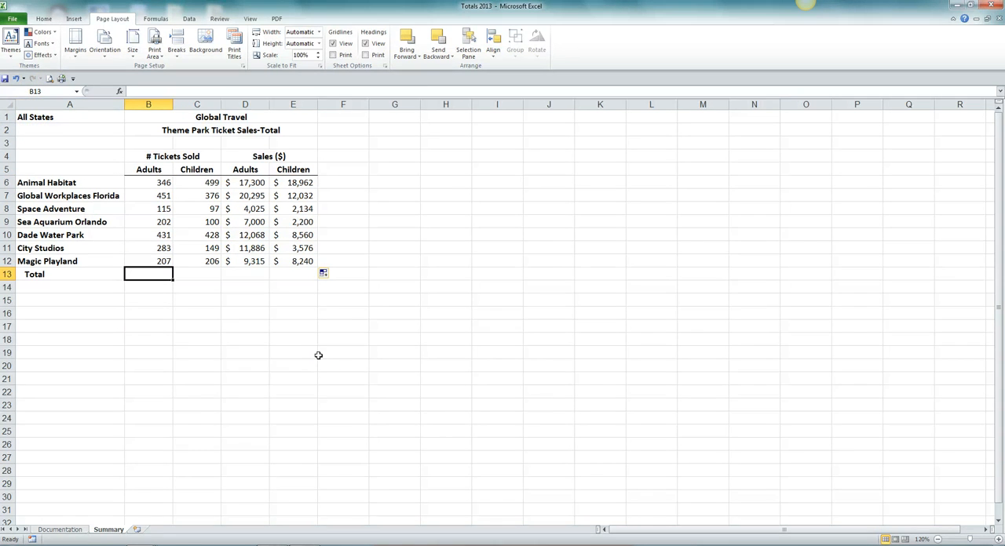
click(43, 18)
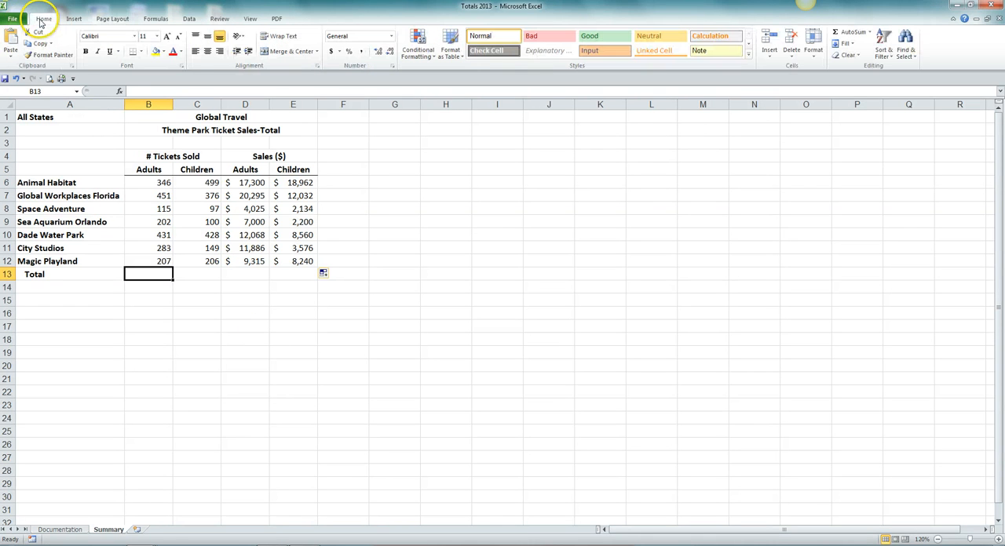
click(859, 34)
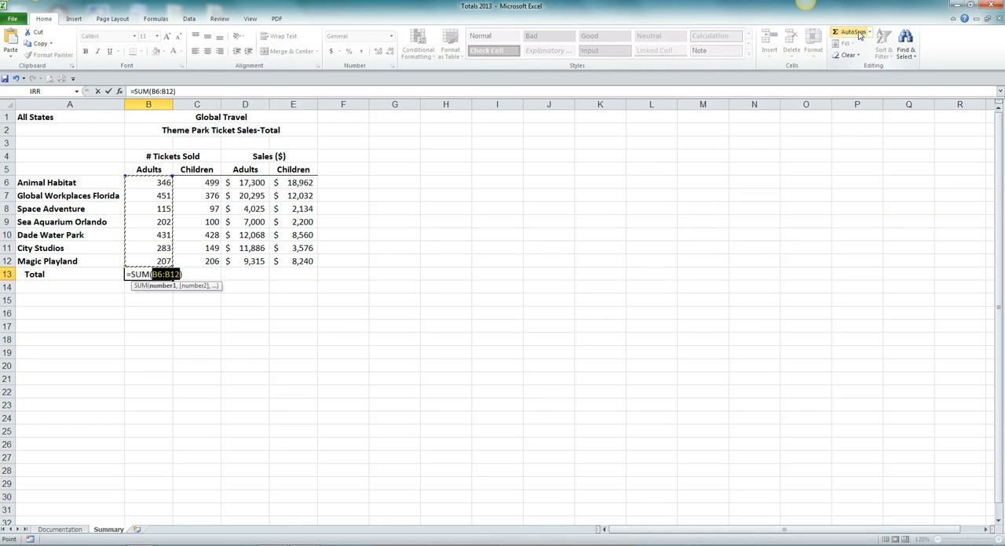
key(Return)
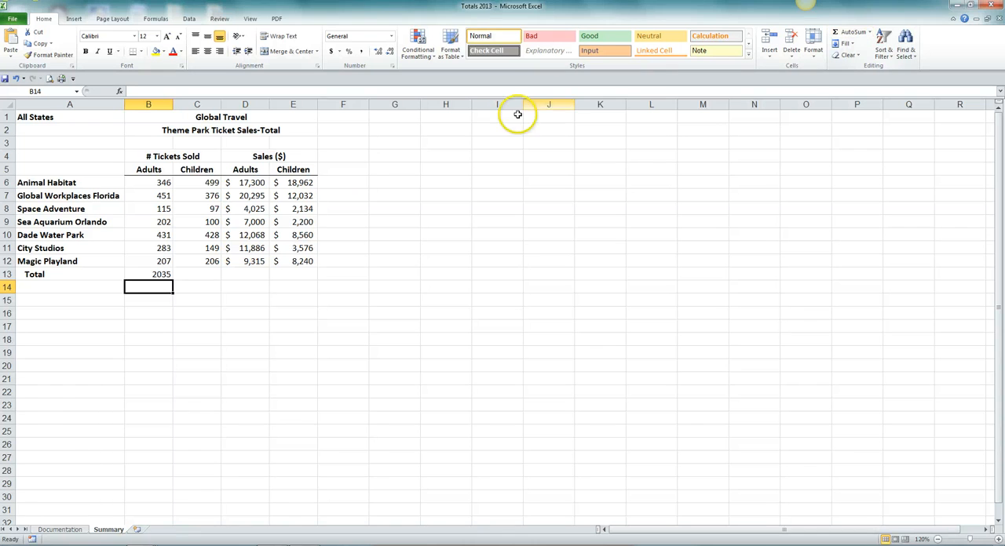
Fill the total formula in B13 across through E13 and check the copied SUM formulas in C13, D13 and E13.
click(151, 273)
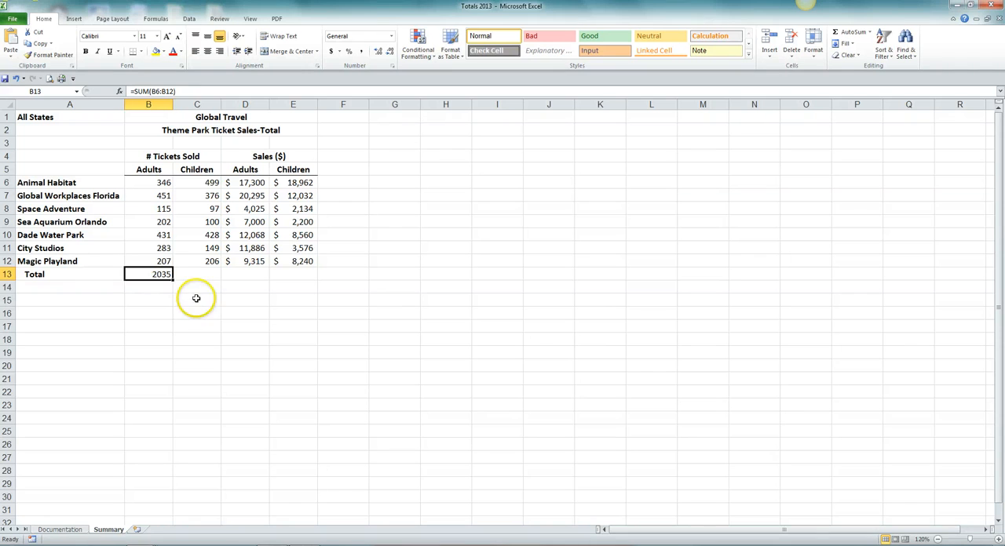
drag(172, 280, 300, 275)
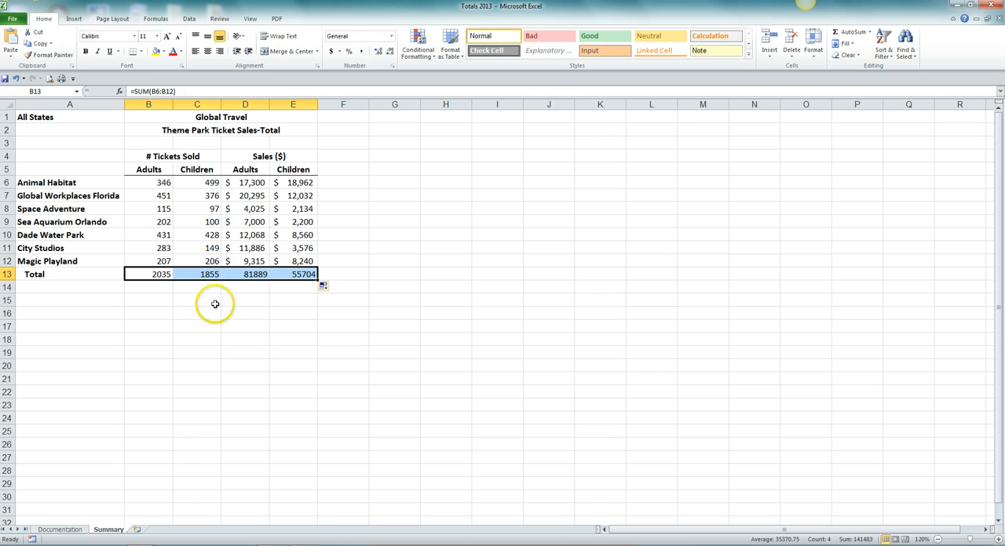
click(211, 274)
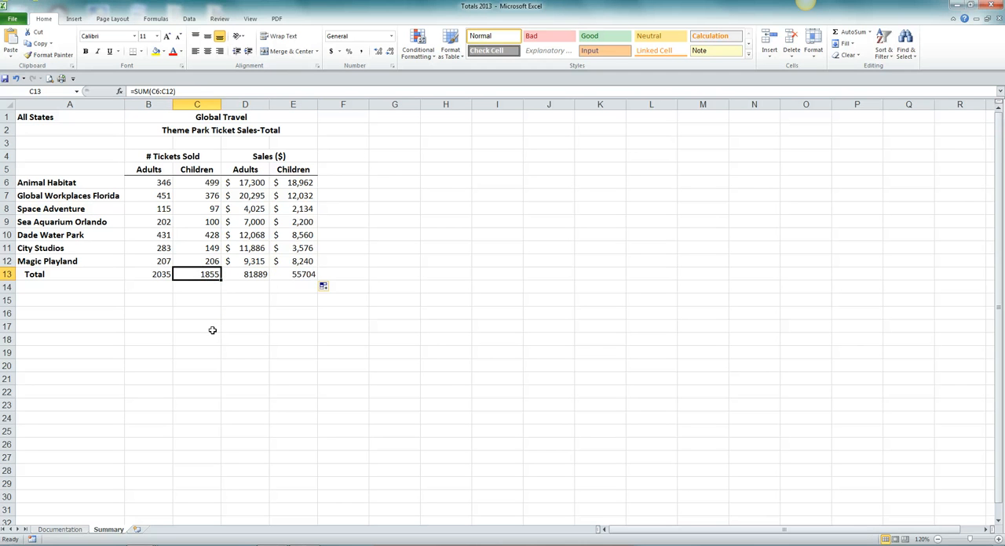
click(250, 275)
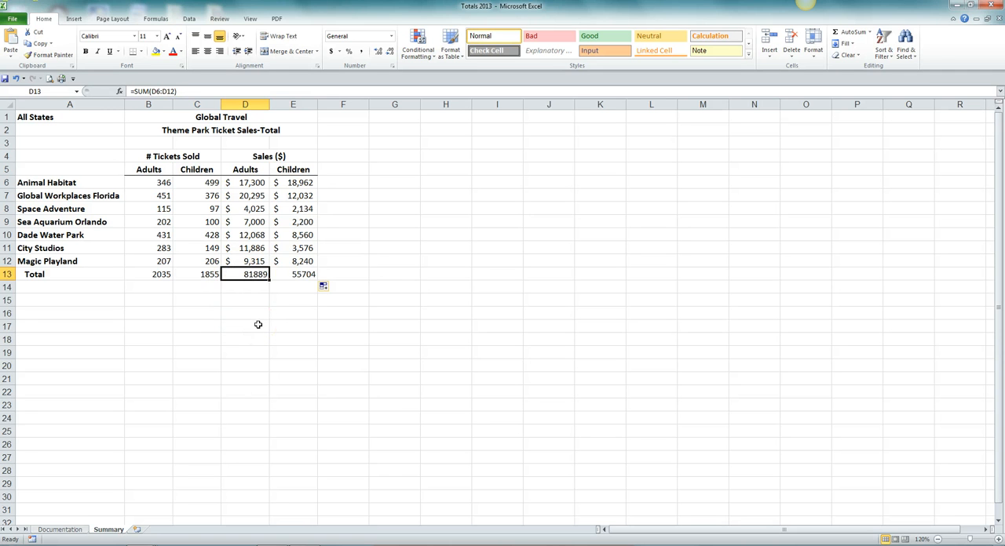
click(314, 274)
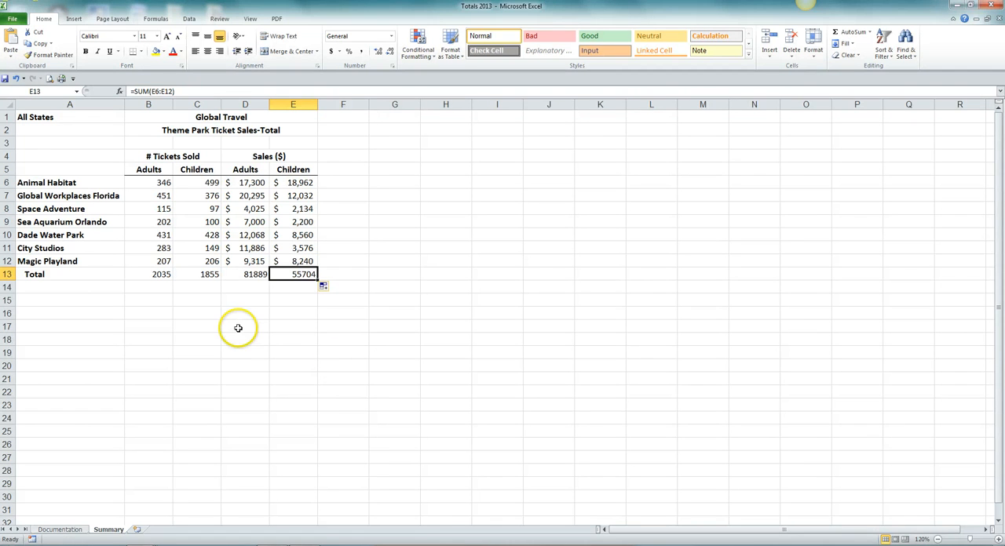
Format the ticket counts and totals in B6:C13 with the comma style and no decimal places.
click(164, 182)
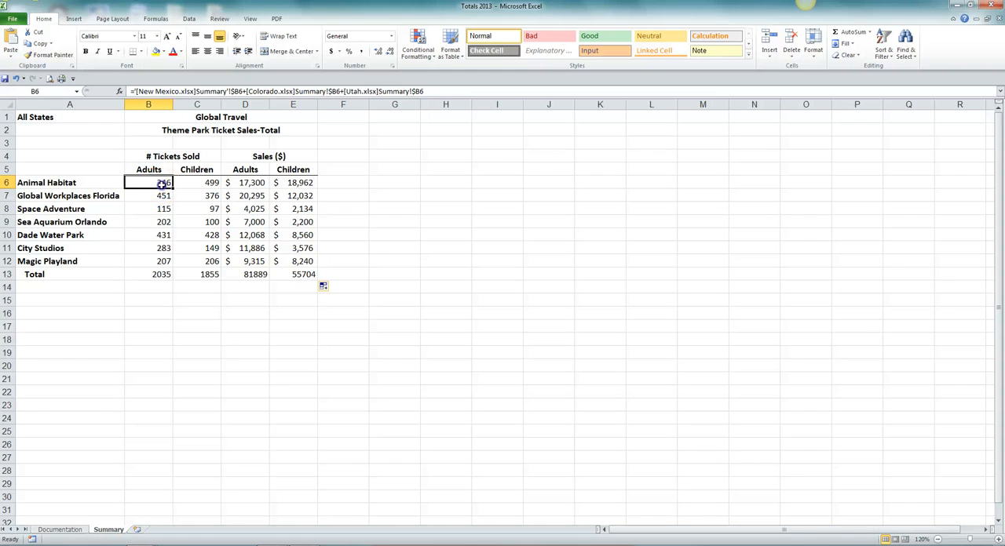
drag(164, 183, 193, 269)
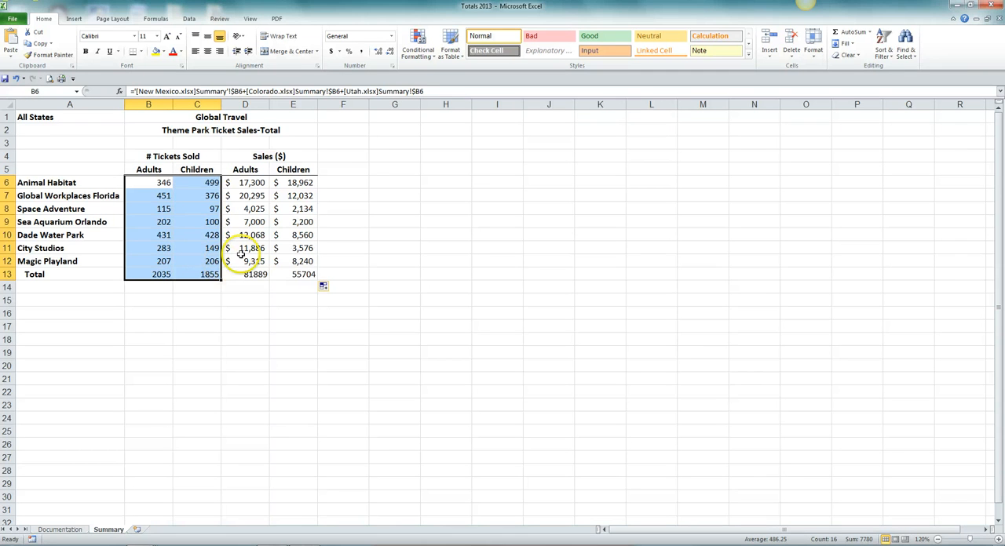
click(361, 51)
click(390, 51)
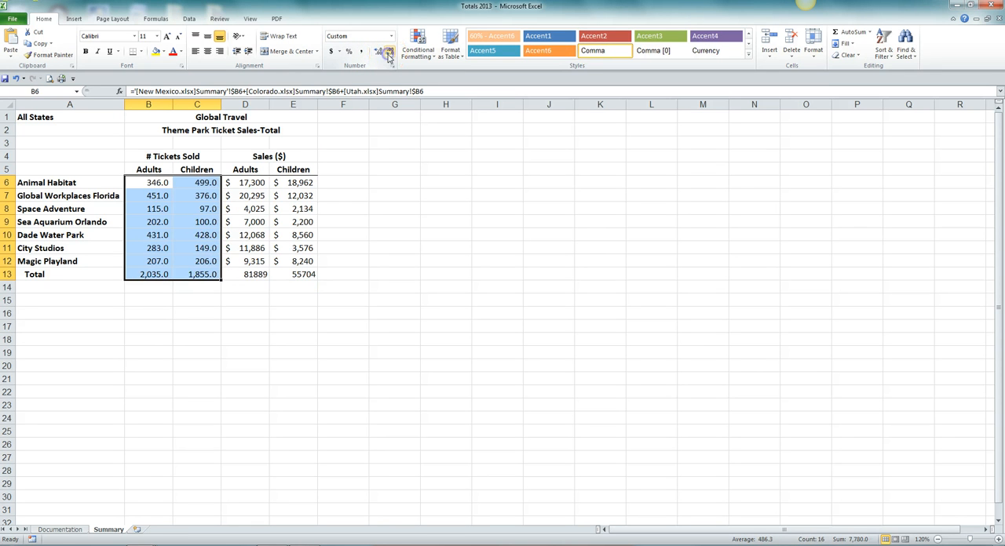
click(389, 51)
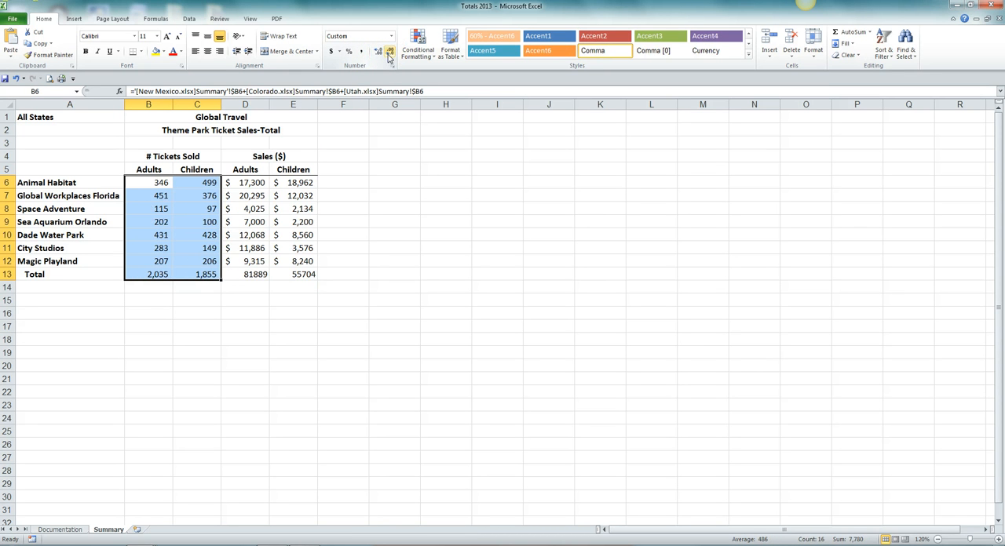
Format the sales amounts and totals in D6:E13 as dollar accounting values with no decimal places.
drag(255, 184, 293, 268)
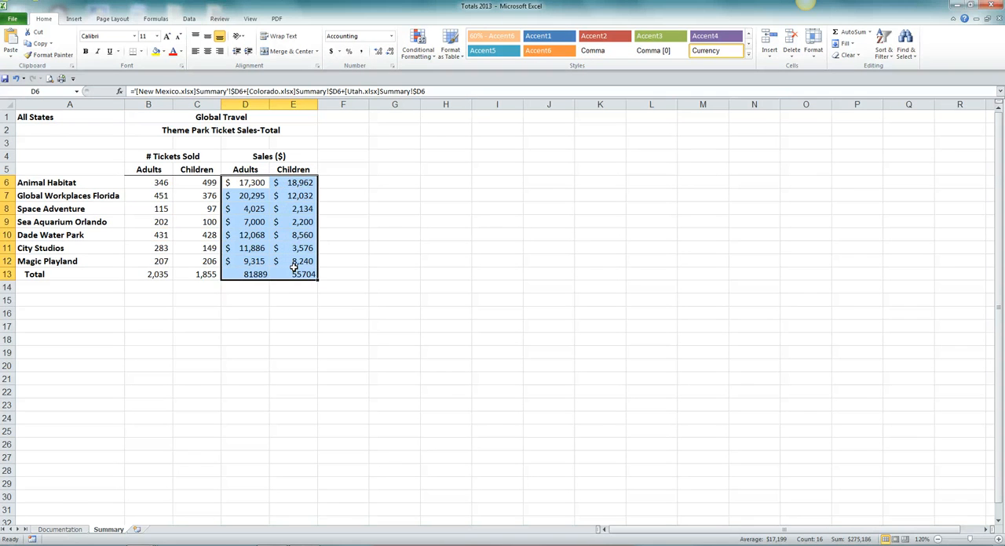
click(331, 52)
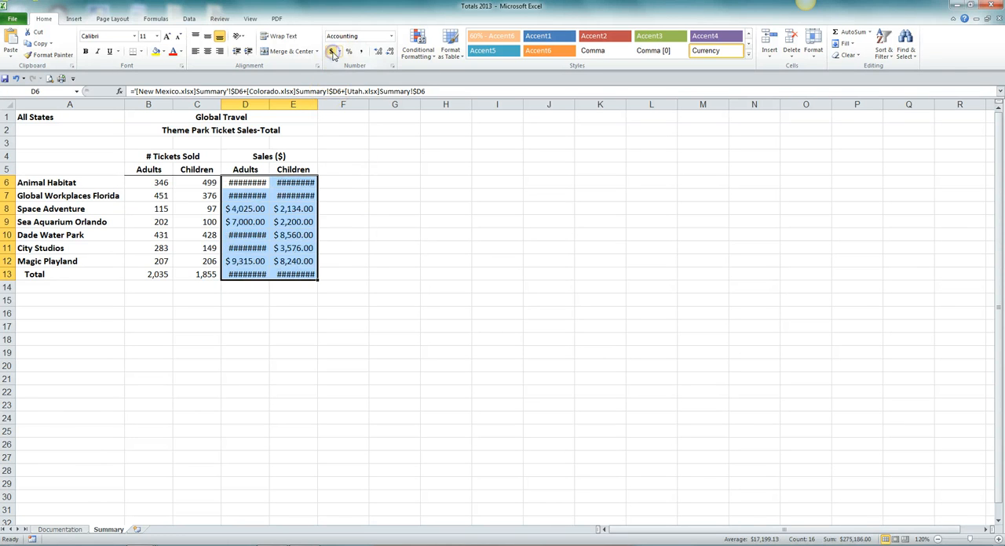
click(391, 52)
click(391, 52)
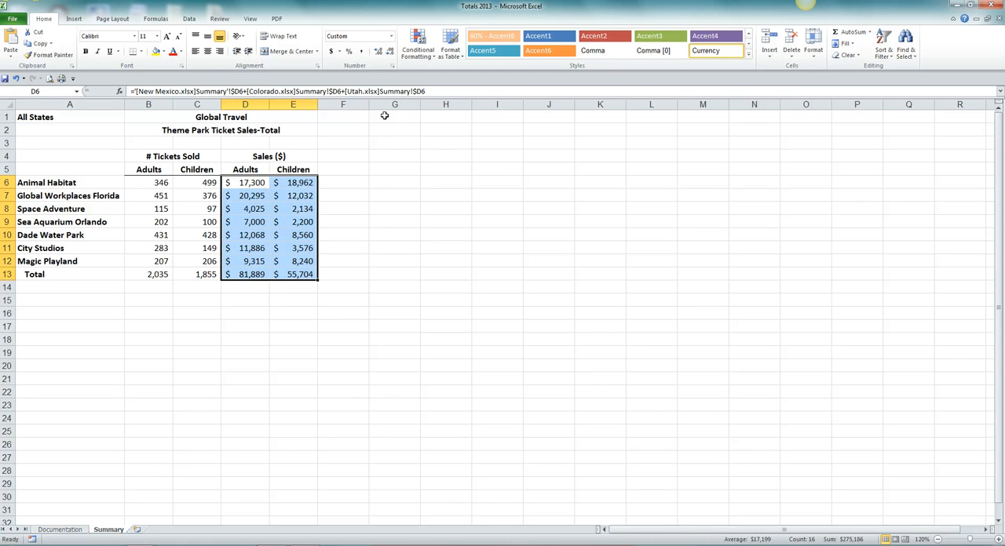
click(377, 184)
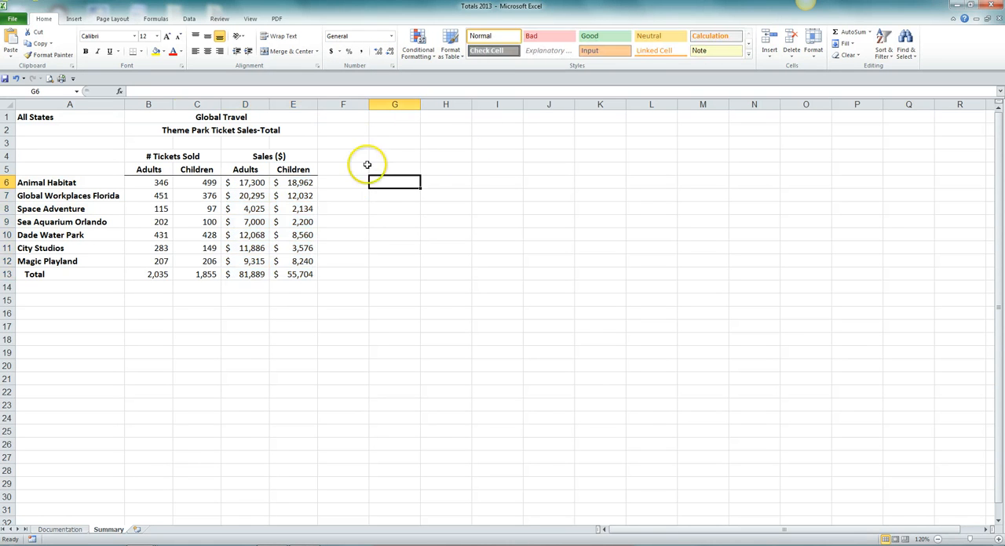
Add a bottom border under the Magic Playland values in B12:E12 and save the workbook with cell A1 selected.
drag(156, 261, 273, 260)
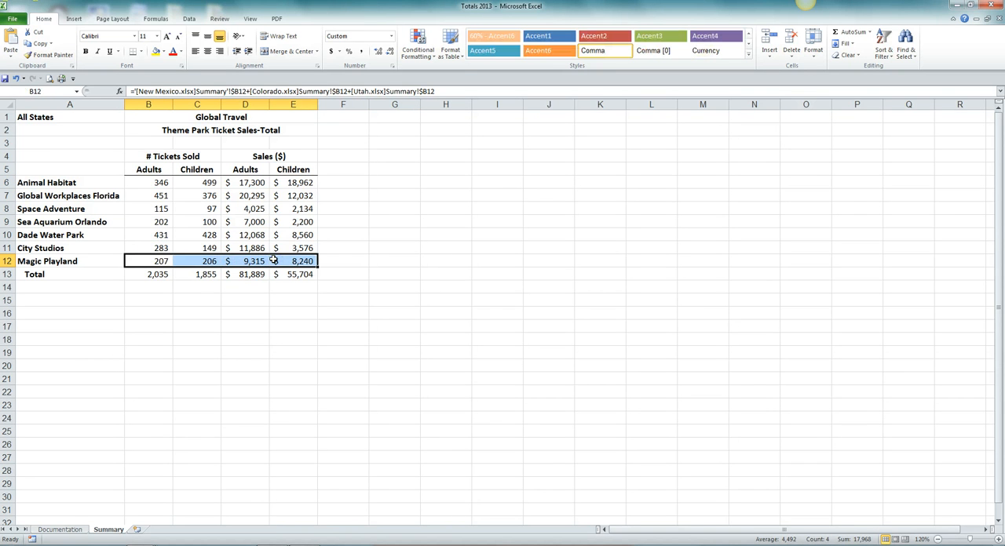
click(139, 51)
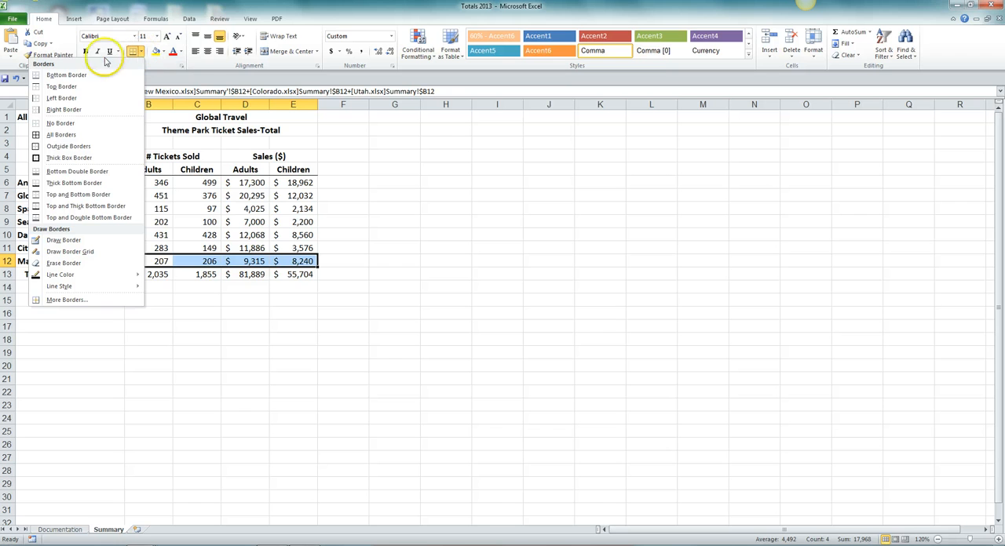
click(70, 75)
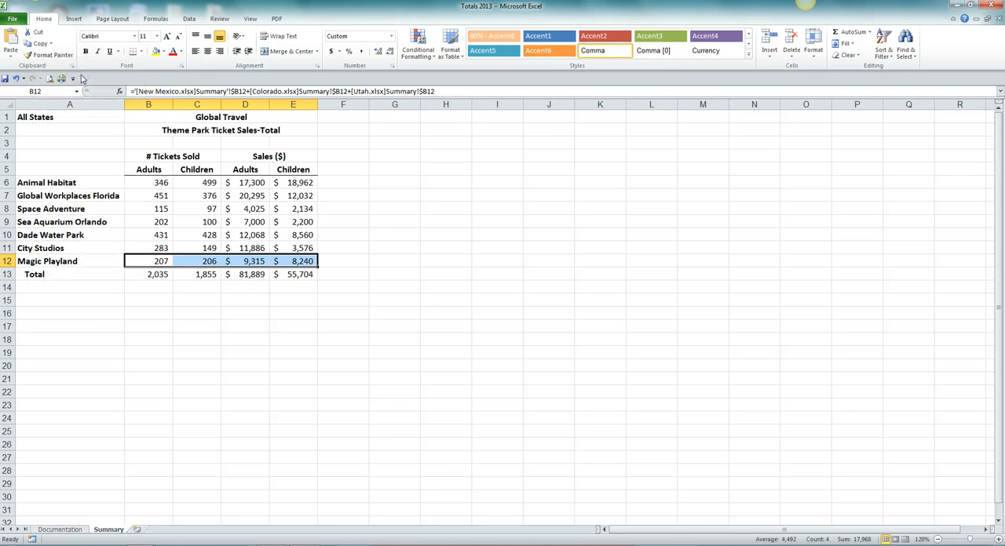
click(84, 117)
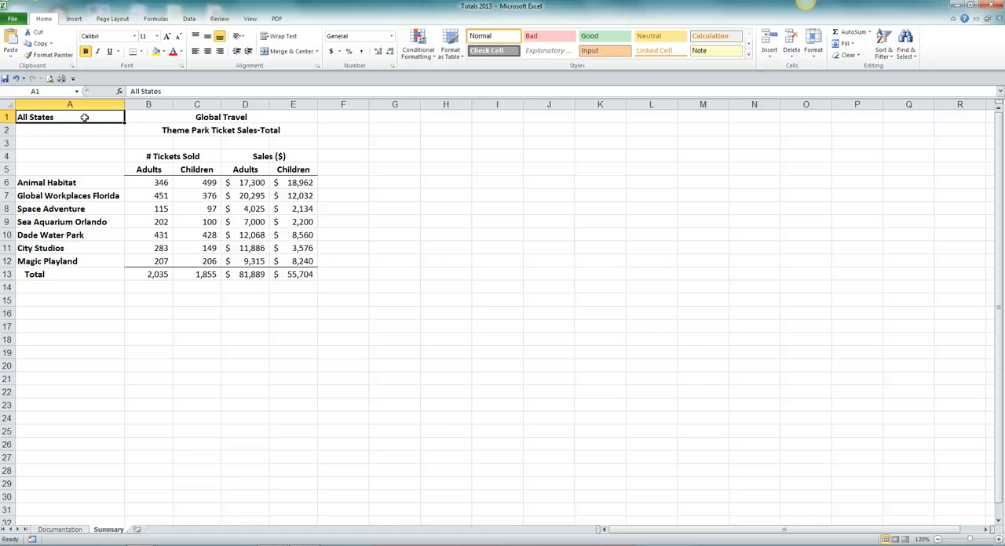
click(4, 79)
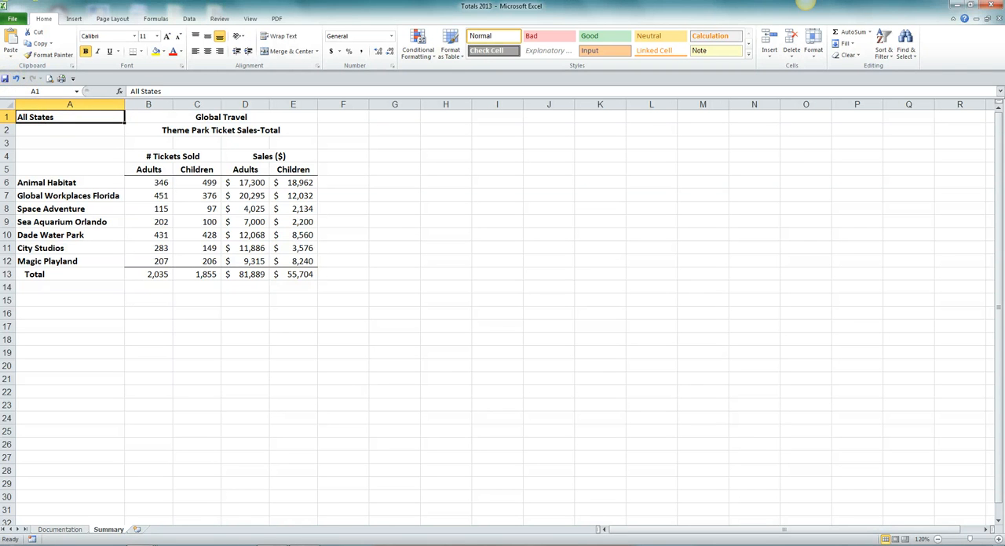